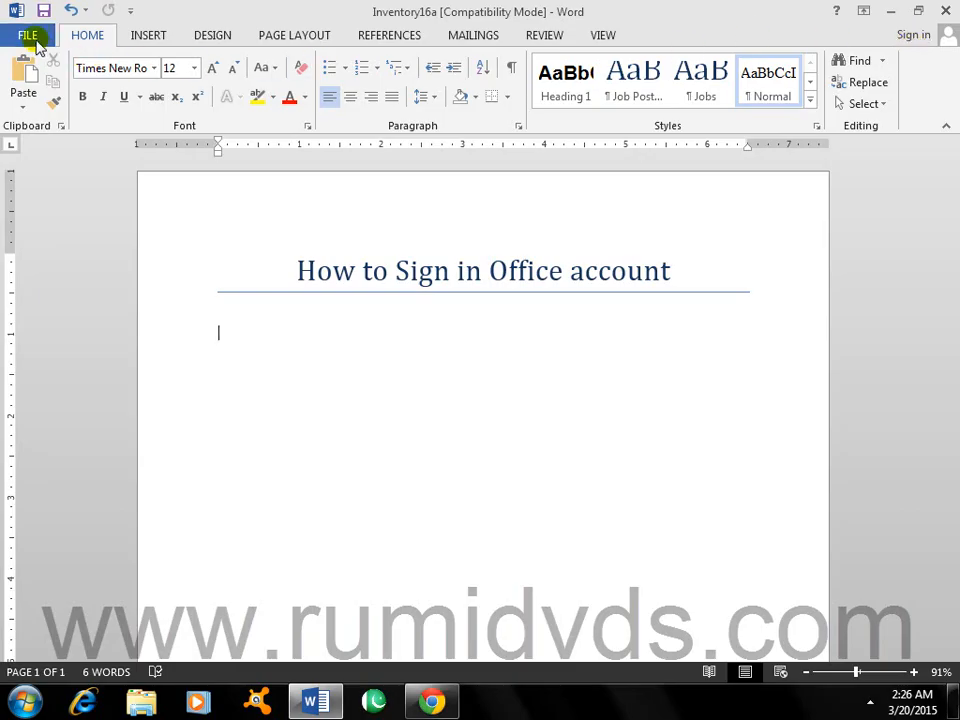
Step: Open the Backstage Account page showing the Dark Gray theme and activation status
{"action": "left_click", "coordinate": [30, 38]}
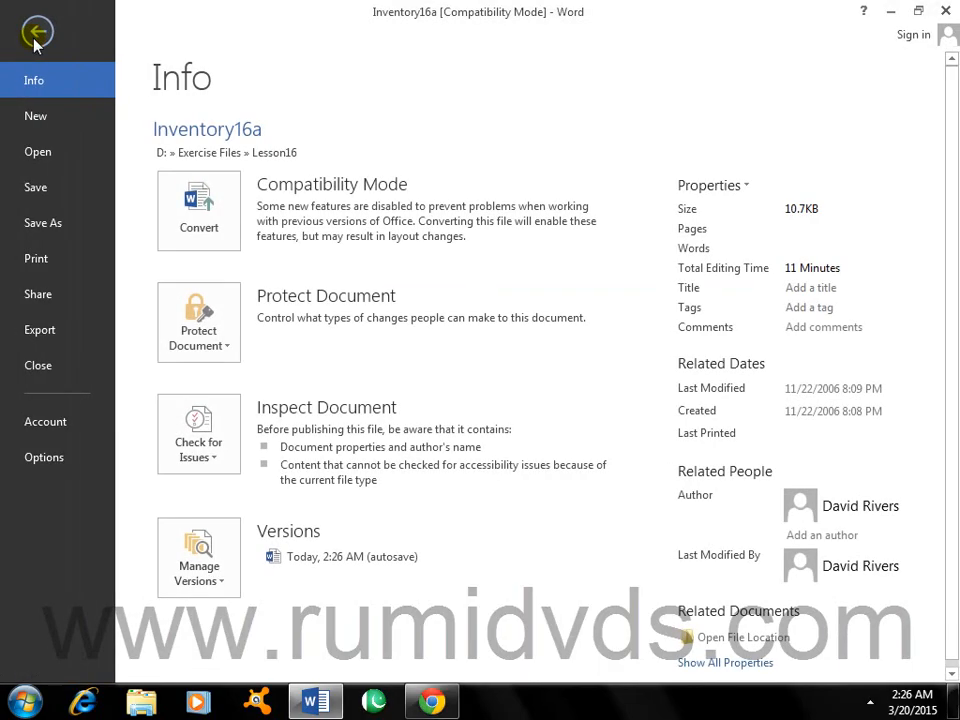
{"action": "left_click", "coordinate": [46, 425]}
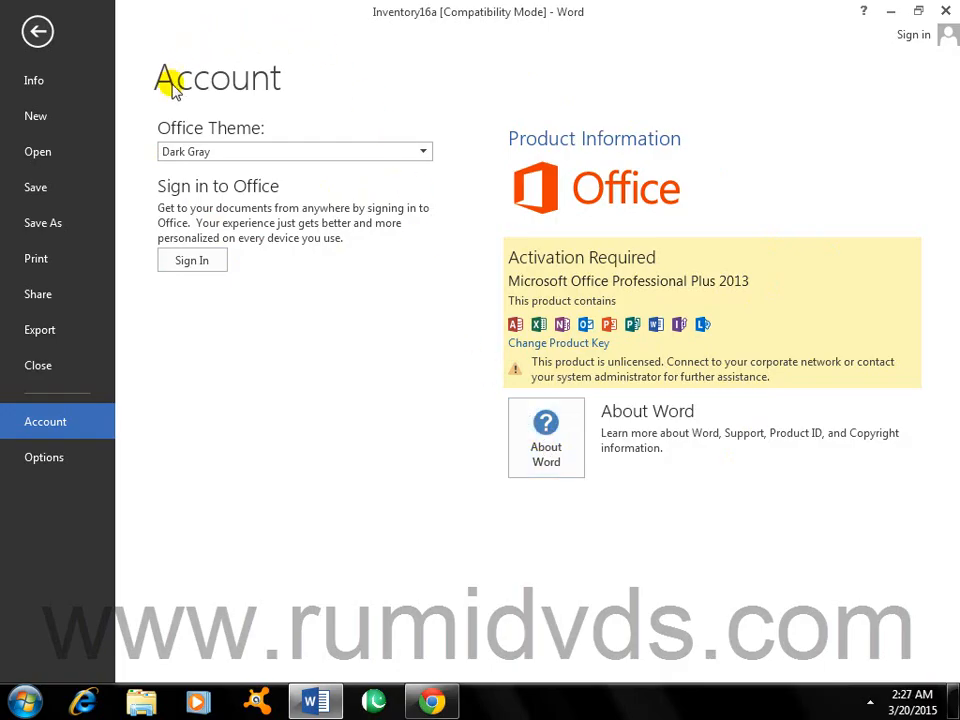
{"action": "left_click", "coordinate": [228, 152]}
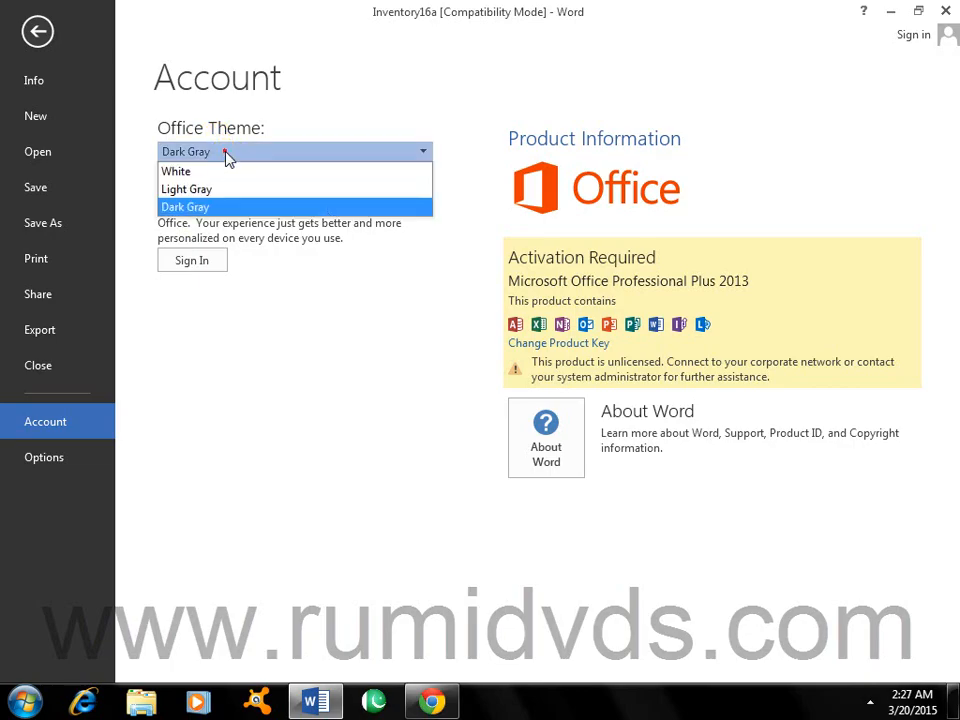
{"action": "left_click", "coordinate": [228, 174]}
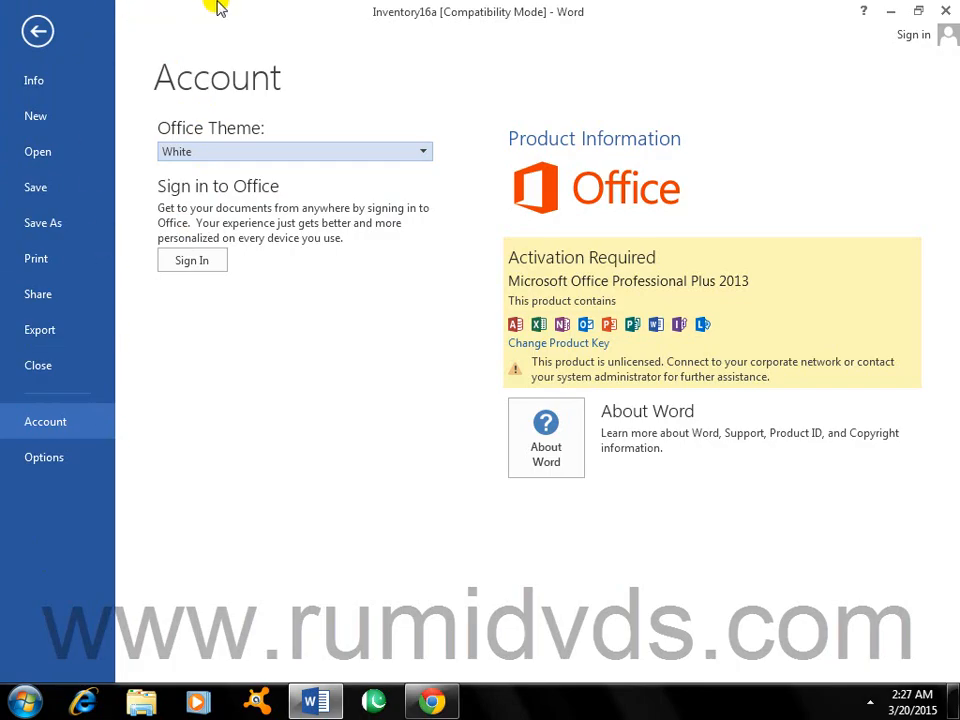
{"action": "left_click", "coordinate": [368, 155]}
{"action": "left_click", "coordinate": [349, 189]}
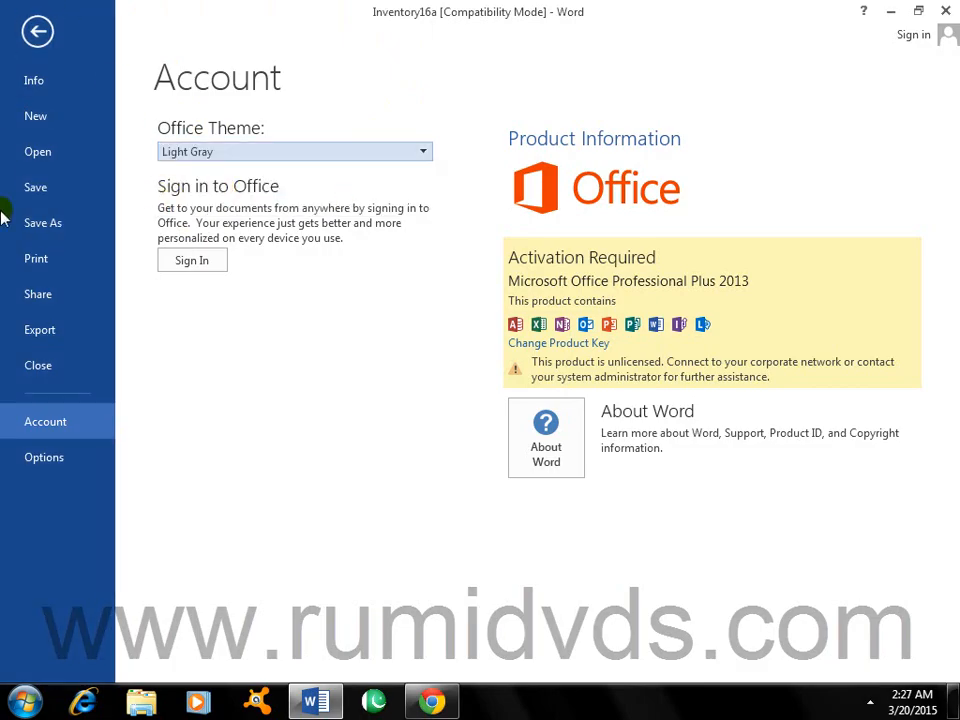
{"action": "left_click", "coordinate": [315, 150]}
{"action": "left_click", "coordinate": [308, 207]}
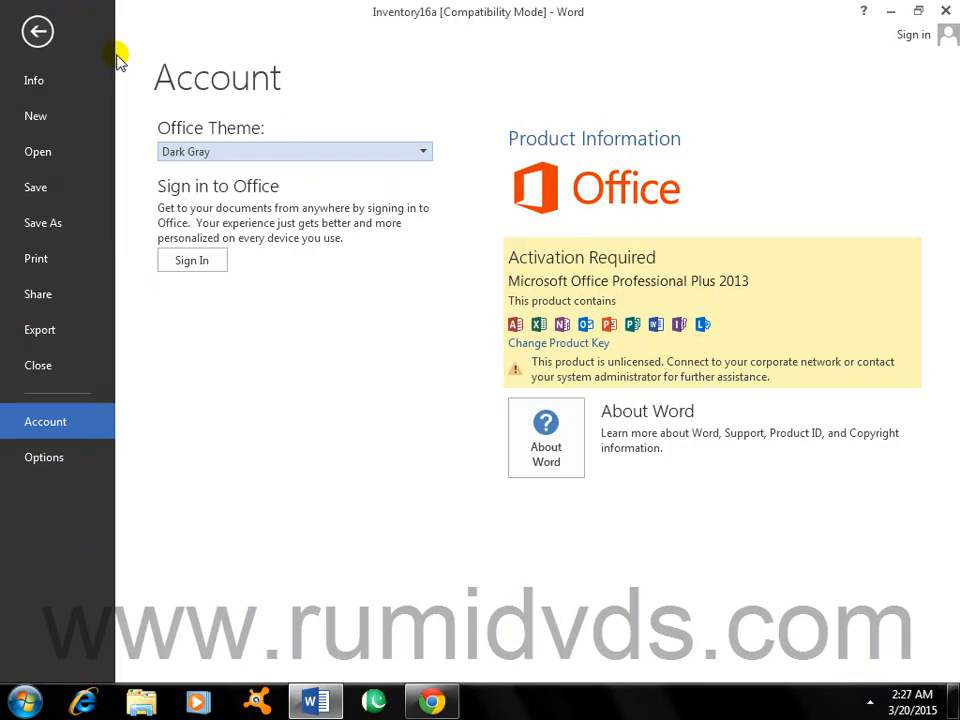
Step: Begin Office sign-in by entering the account's e-mail address and submitting it
{"action": "left_click", "coordinate": [199, 262]}
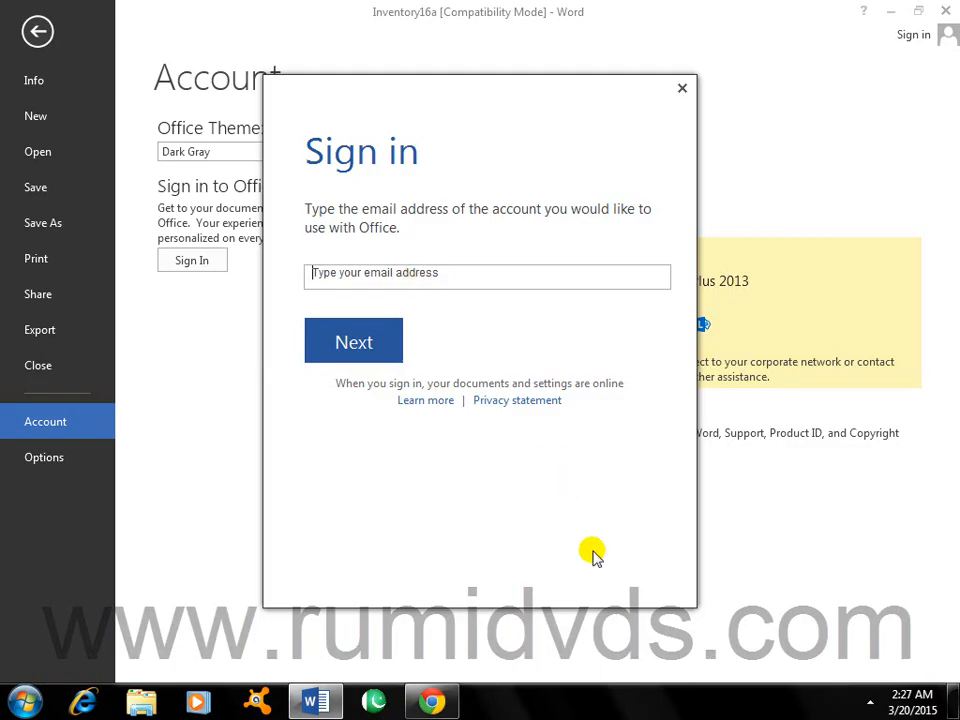
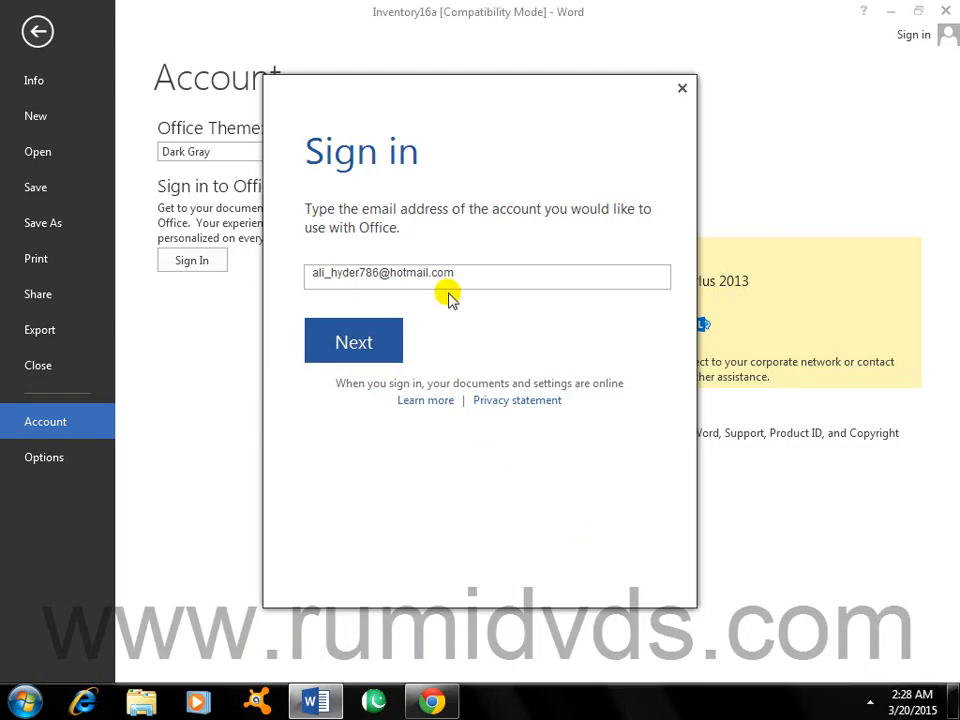
{"action": "left_click", "coordinate": [356, 348]}
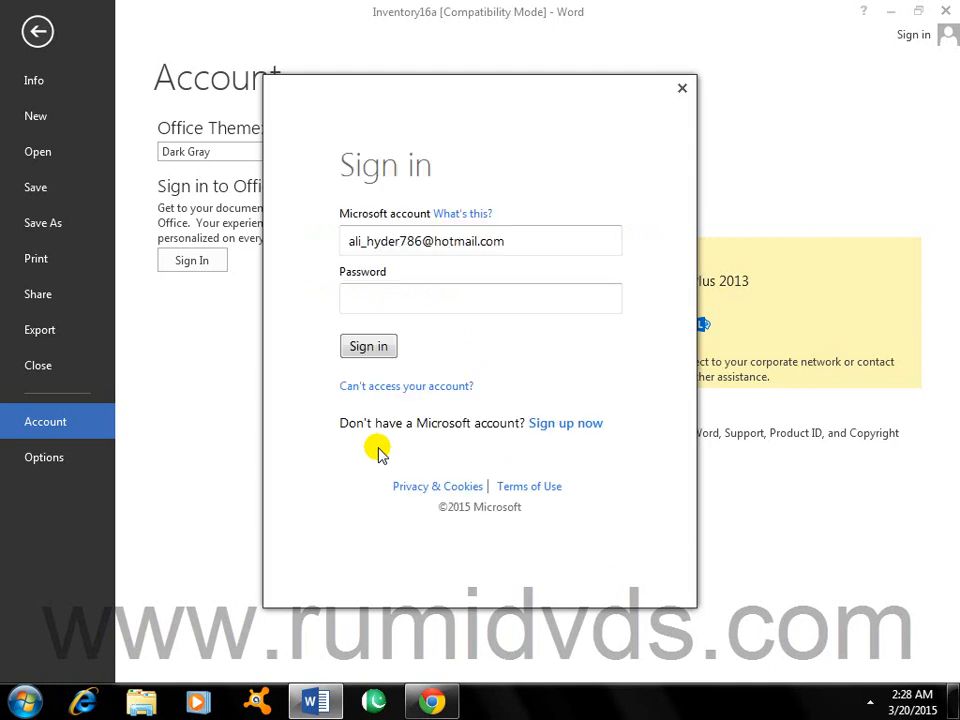
Step: Enter the account password and complete the Microsoft account sign-in
{"action": "left_click", "coordinate": [447, 303]}
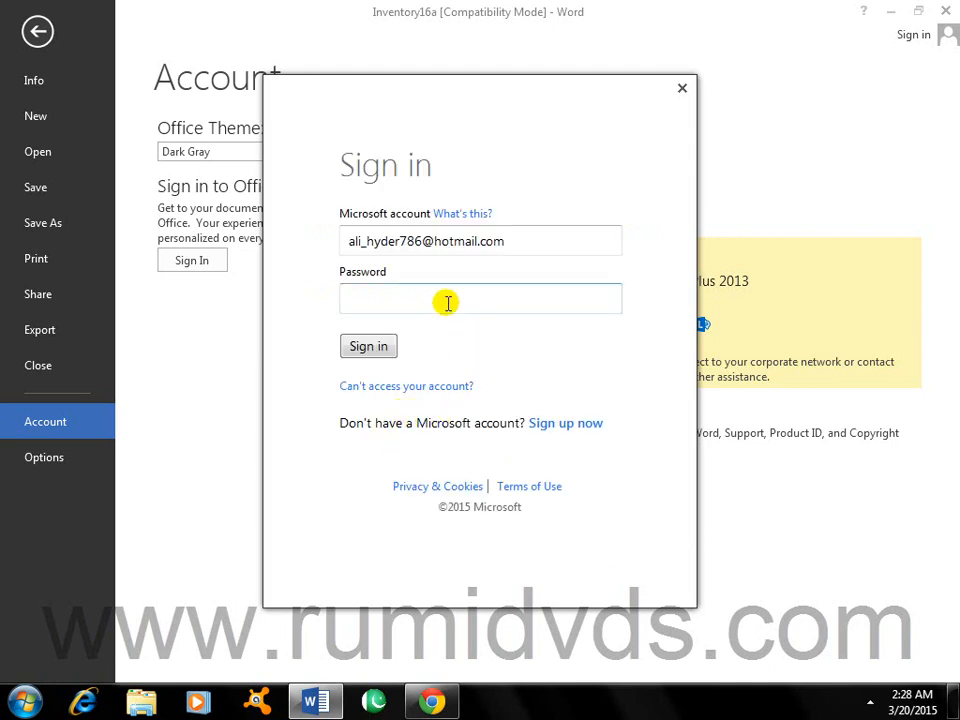
{"action": "left_click", "coordinate": [447, 303]}
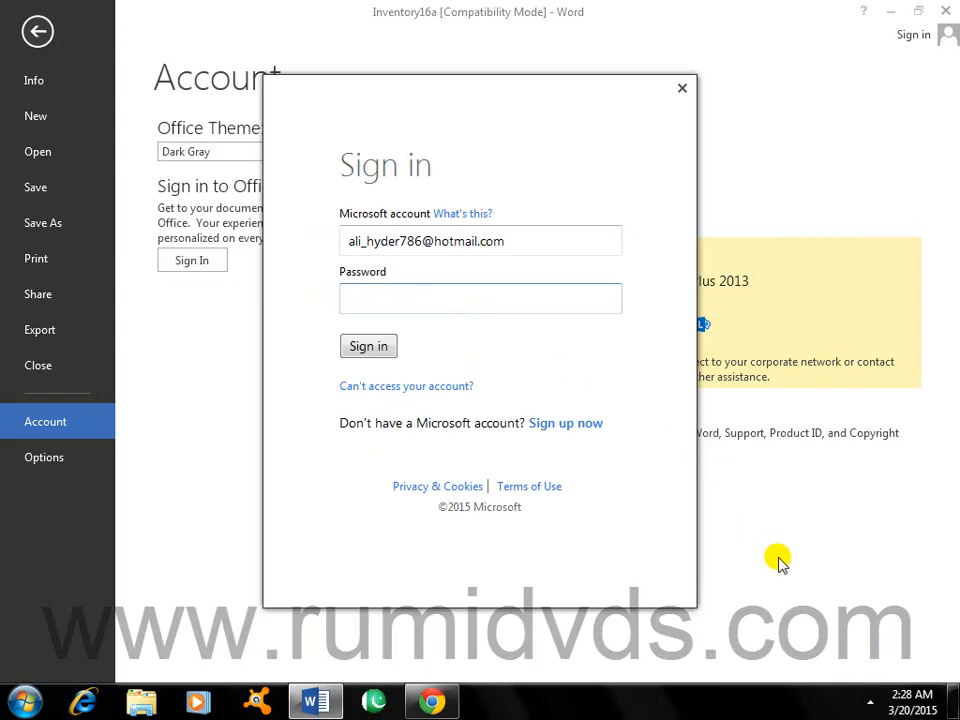
{"action": "type", "text": "•••••"}
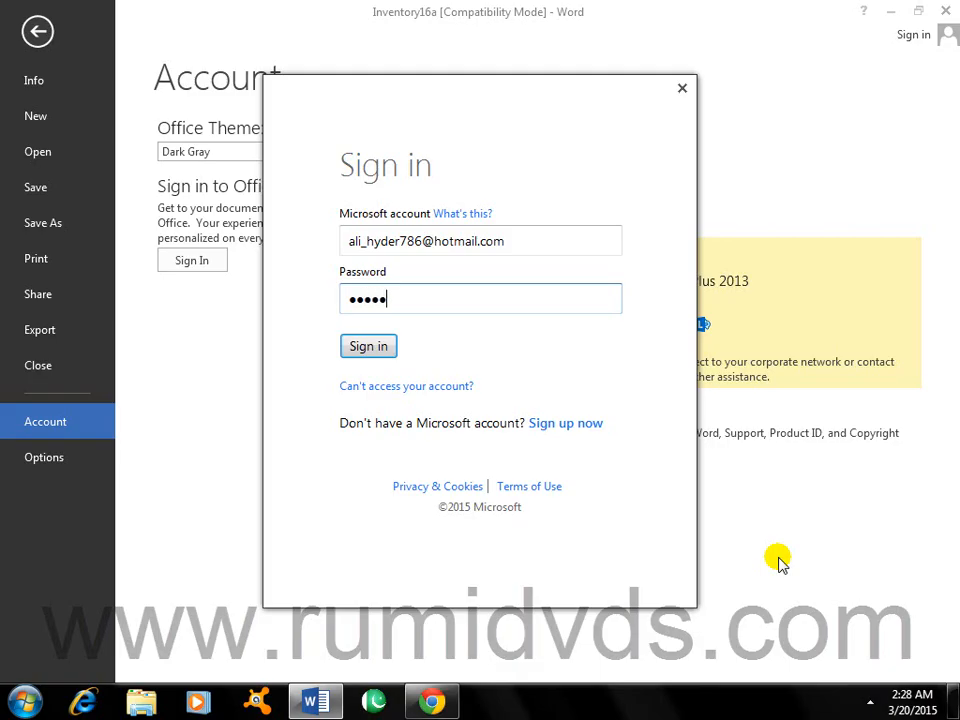
{"action": "type", "text": "••••"}
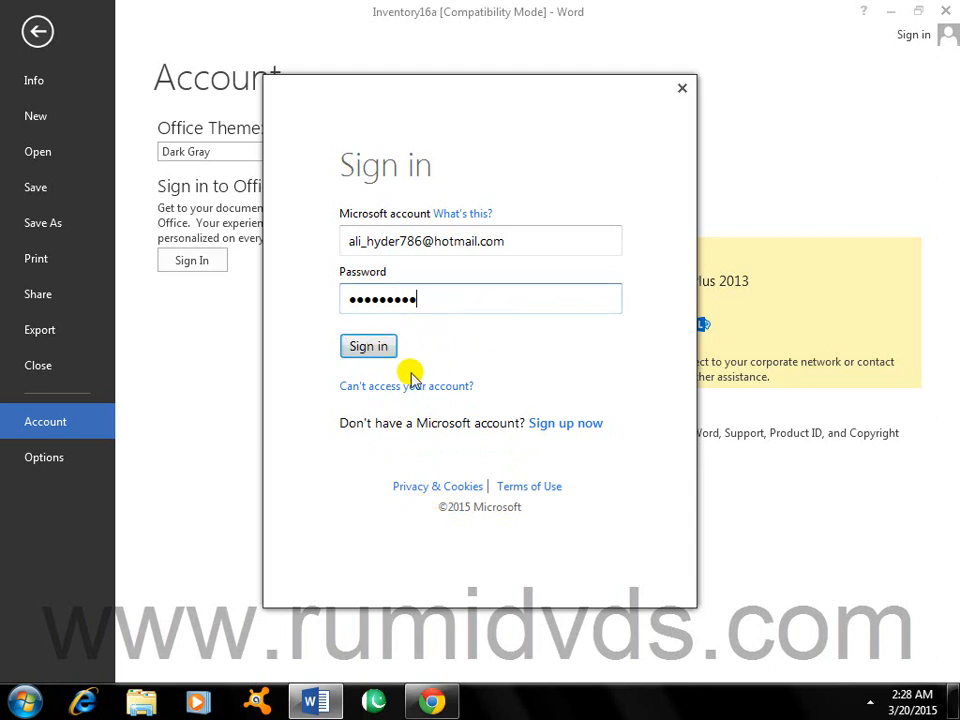
{"action": "left_click", "coordinate": [366, 350]}
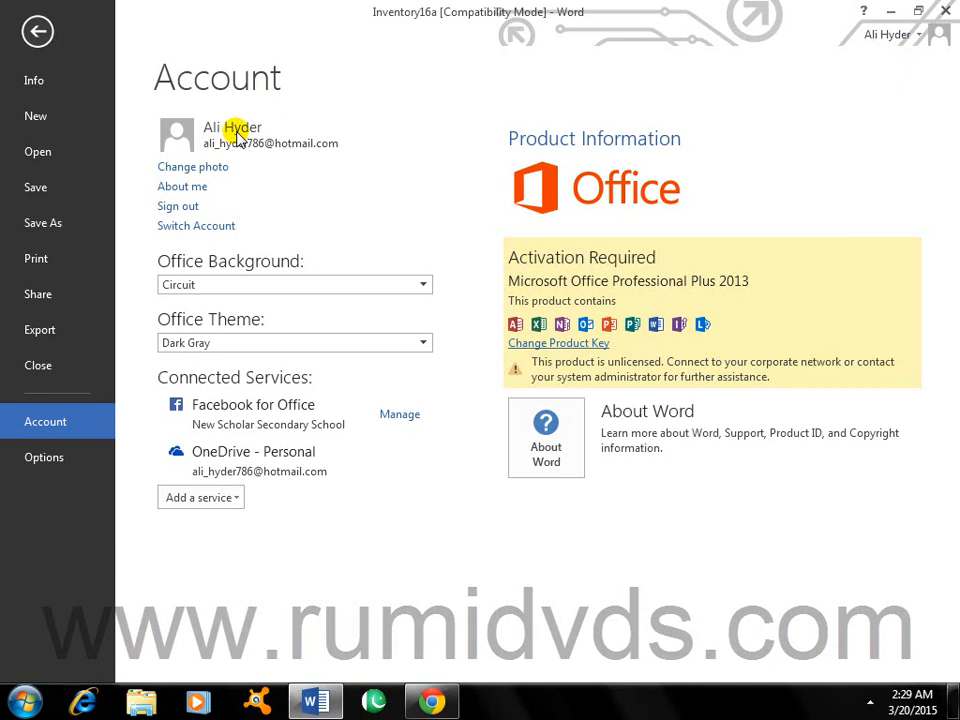
Step: Switch the Office Background to Calligraphy, leaving the Office Theme at Dark Gray
{"action": "left_click", "coordinate": [351, 289]}
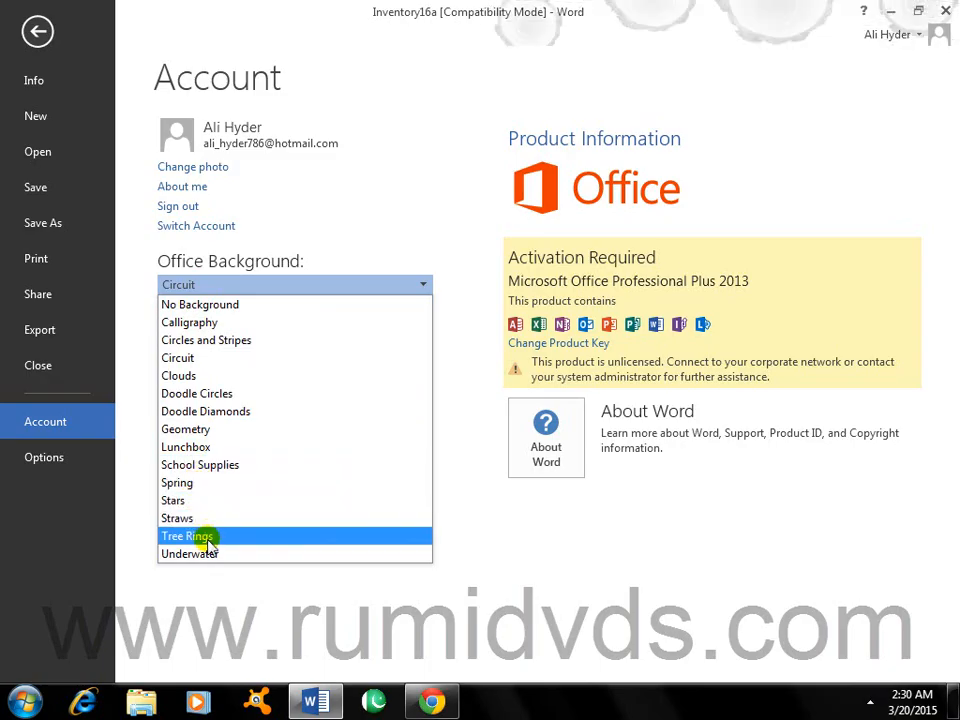
{"action": "left_click", "coordinate": [192, 324]}
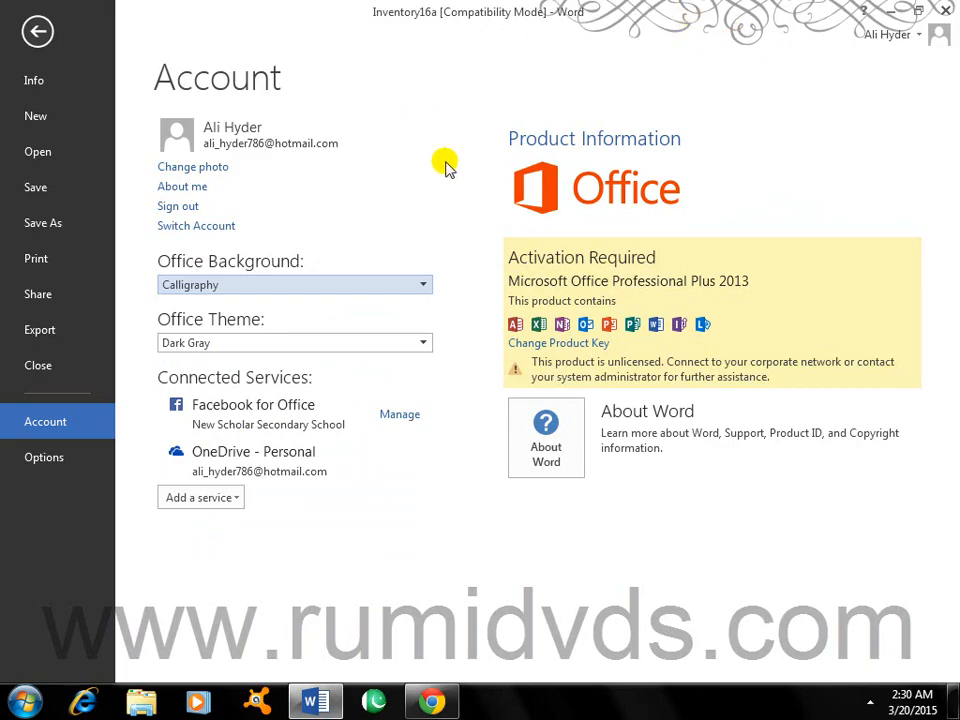
{"action": "left_click", "coordinate": [424, 345]}
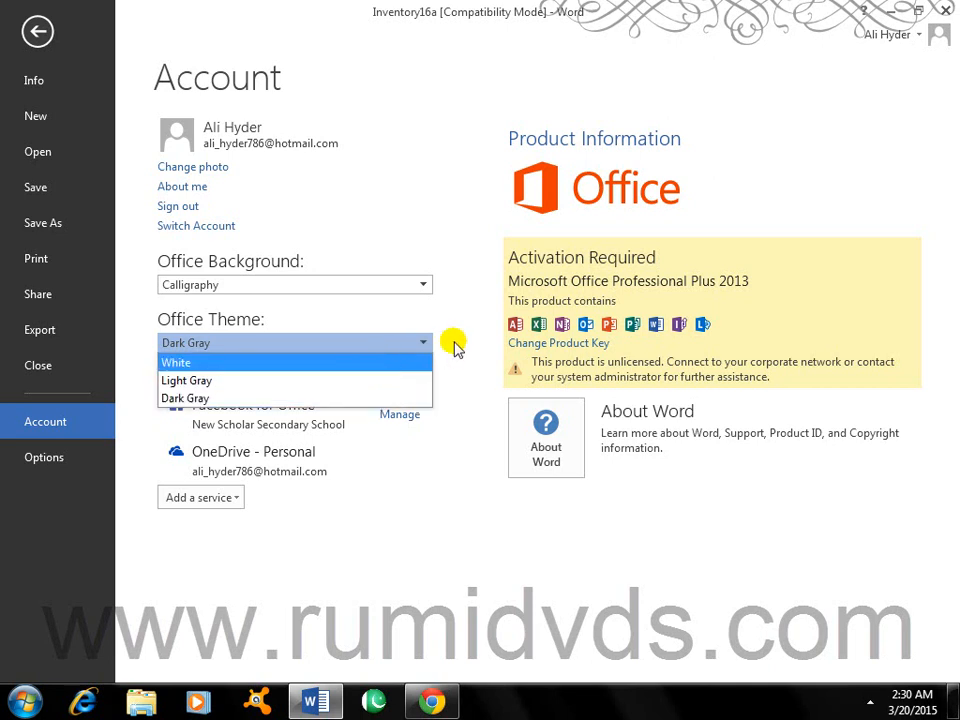
{"action": "left_click", "coordinate": [458, 345]}
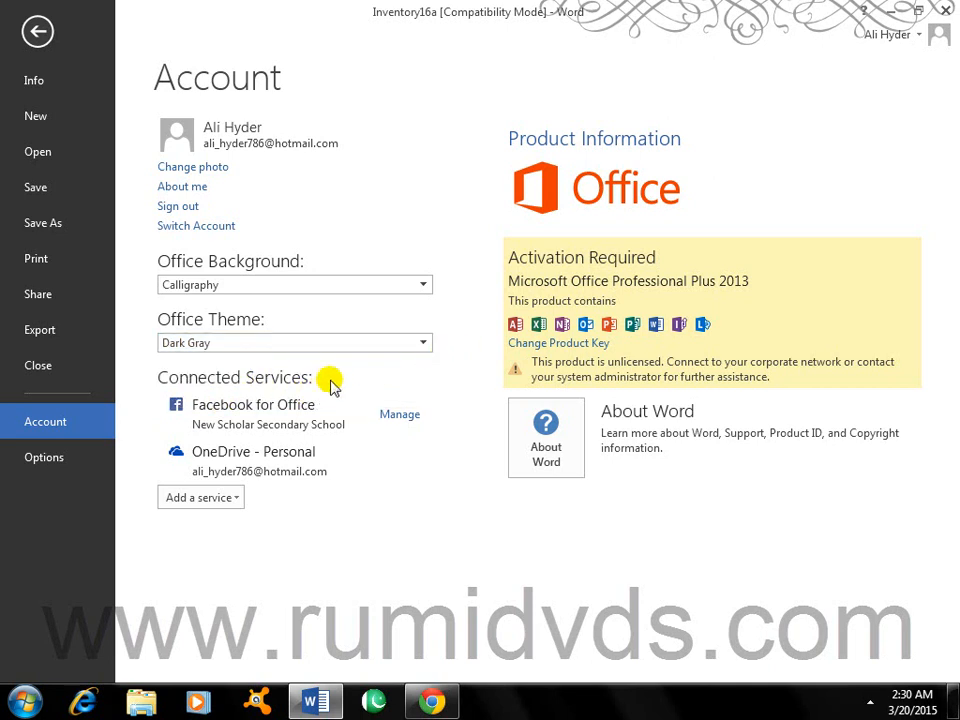
Step: Add YouTube as a connected Images & Videos service
{"action": "left_click", "coordinate": [237, 503]}
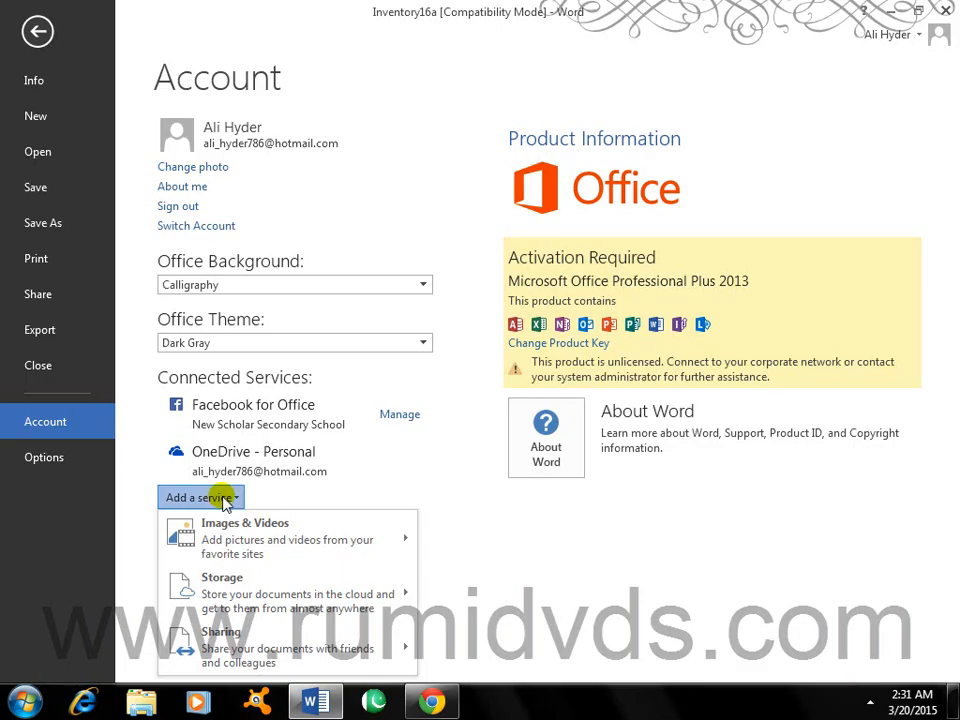
{"action": "mouse_move", "coordinate": [249, 525]}
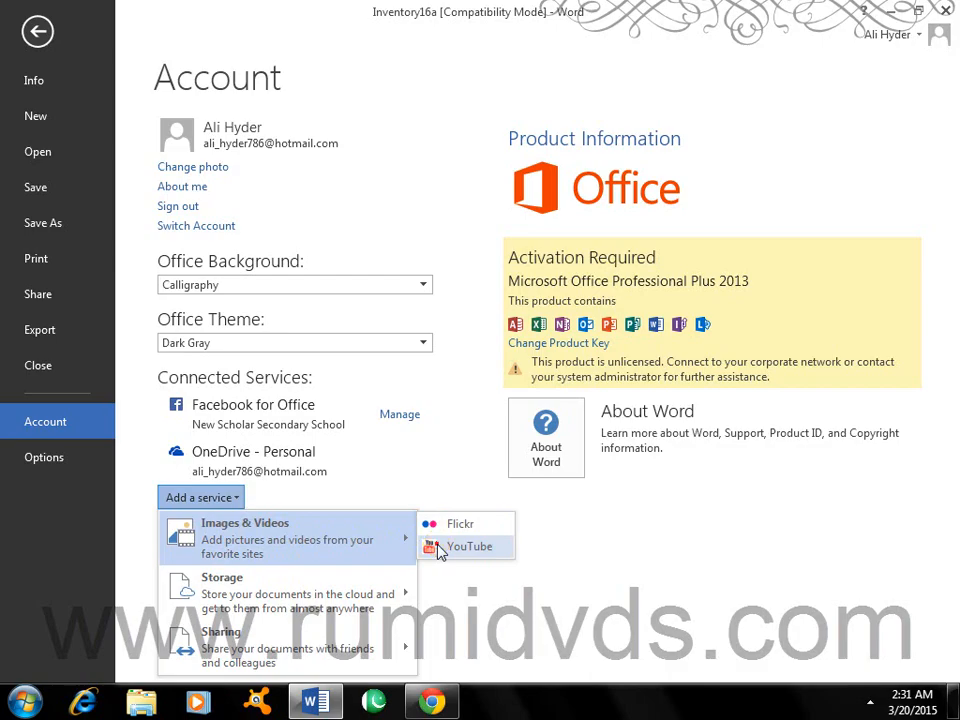
{"action": "left_click", "coordinate": [438, 549]}
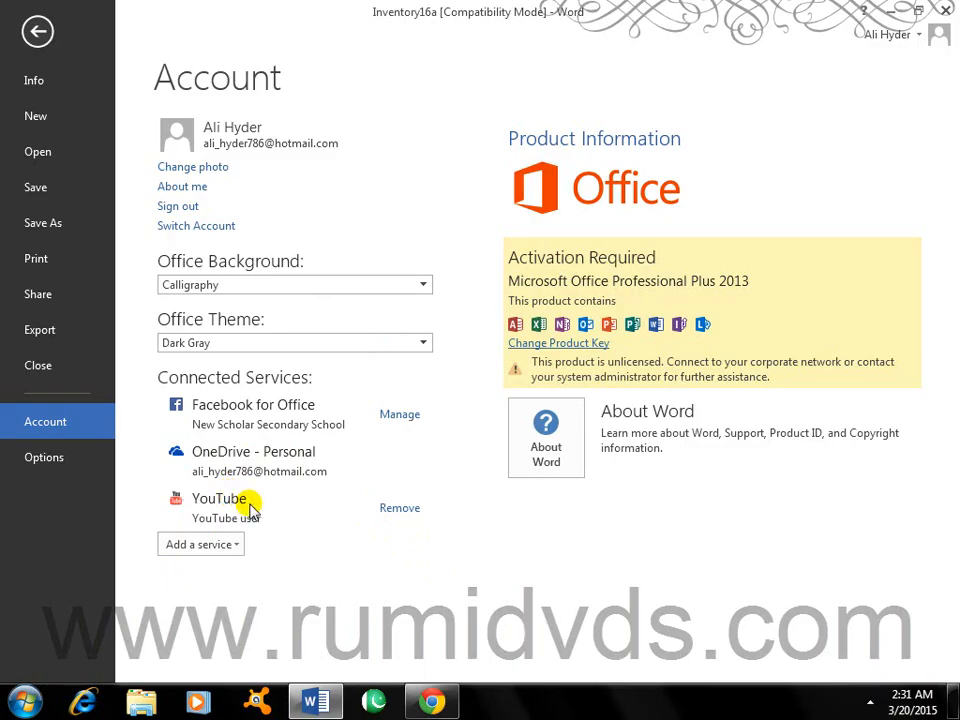
Step: Show the Storage services offered: Office 365 SharePoint and OneDrive
{"action": "left_click", "coordinate": [233, 550]}
{"action": "mouse_move", "coordinate": [237, 452]}
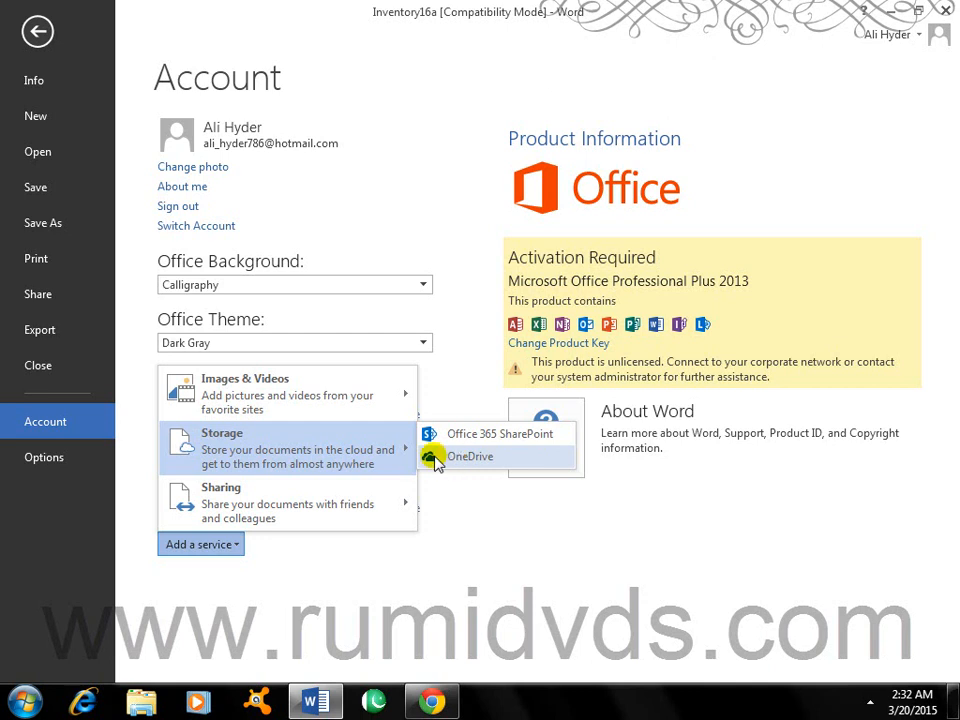
Step: Show the Sharing services offered: Facebook, LinkedIn and Twitter
{"action": "mouse_move", "coordinate": [335, 515]}
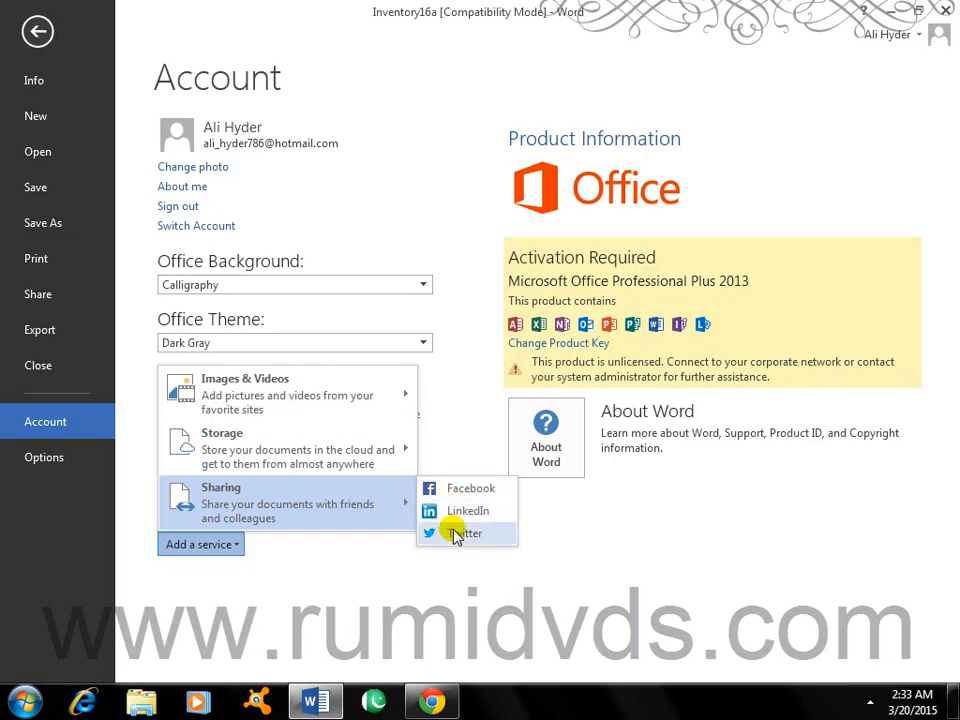
Step: Close the service list and follow Change photo to the online profile page
{"action": "left_click", "coordinate": [407, 582]}
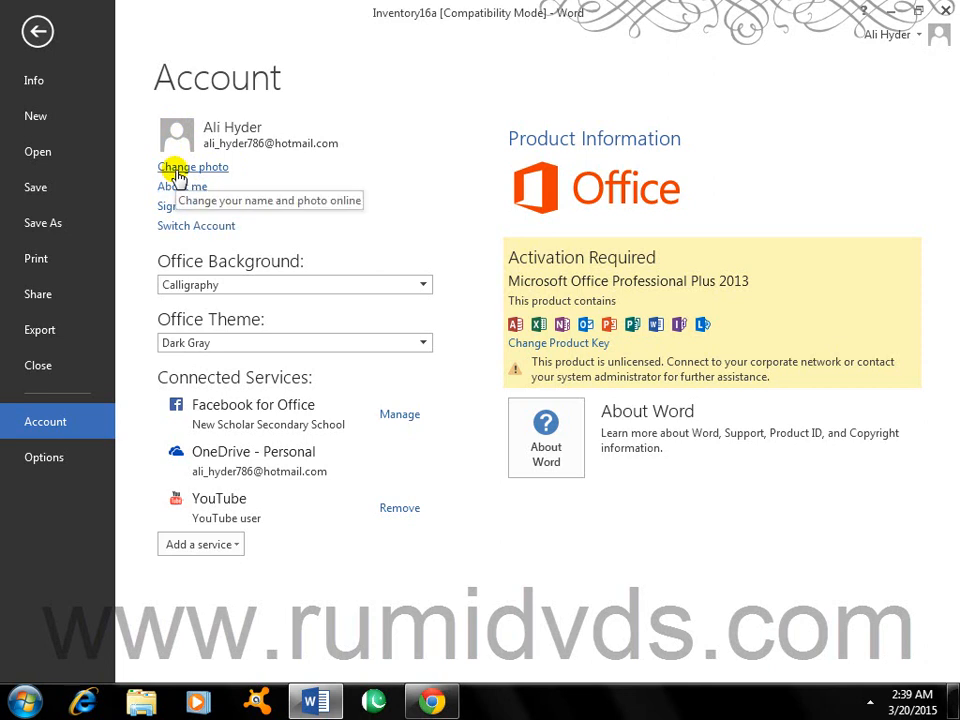
{"action": "left_click", "coordinate": [176, 175]}
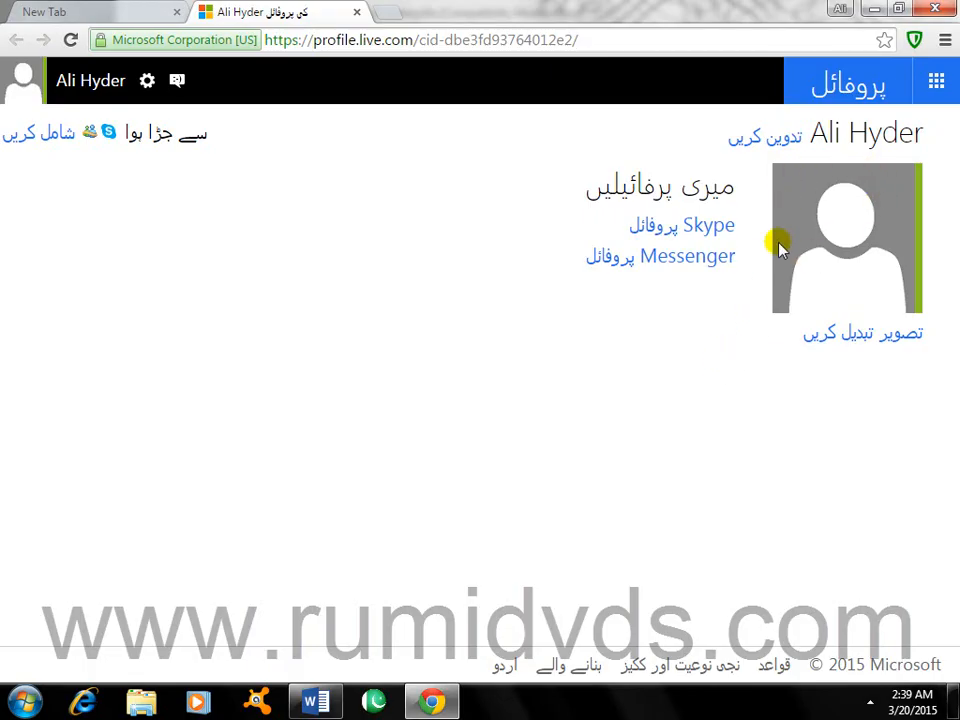
Step: Open the profile's Change picture editor and bring up the file chooser
{"action": "left_click", "coordinate": [855, 343]}
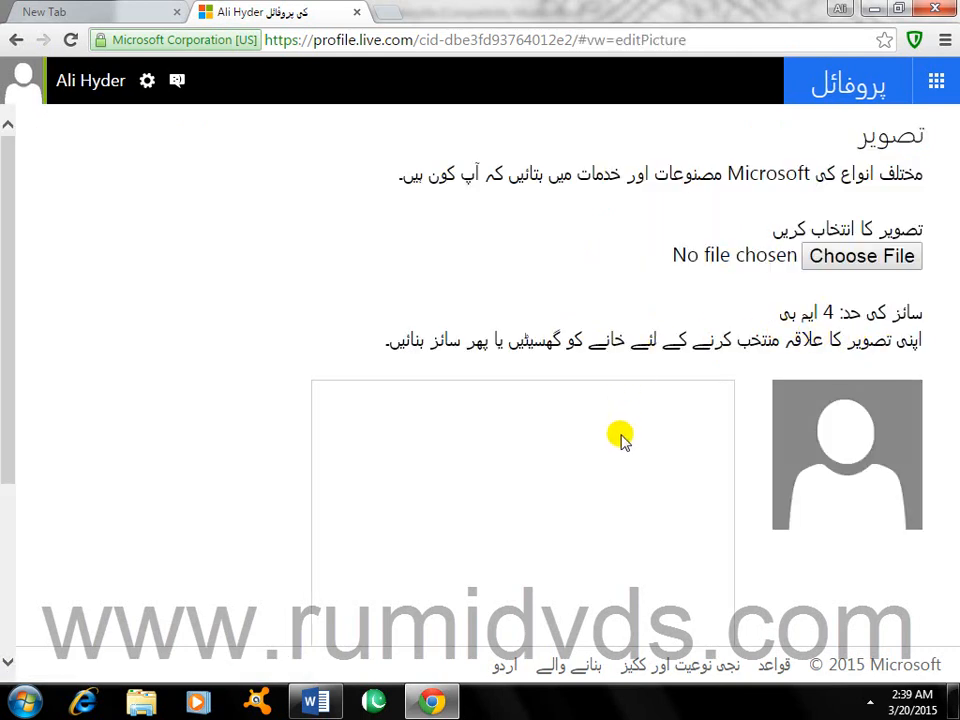
{"action": "scroll", "coordinate": [628, 443], "scroll_direction": "down", "scroll_amount": 3}
{"action": "scroll", "coordinate": [628, 443], "scroll_direction": "up", "scroll_amount": 2}
{"action": "scroll", "coordinate": [628, 443], "scroll_direction": "up", "scroll_amount": 1}
{"action": "scroll", "coordinate": [628, 443], "scroll_direction": "down", "scroll_amount": 3}
{"action": "scroll", "coordinate": [628, 443], "scroll_direction": "up", "scroll_amount": 3}
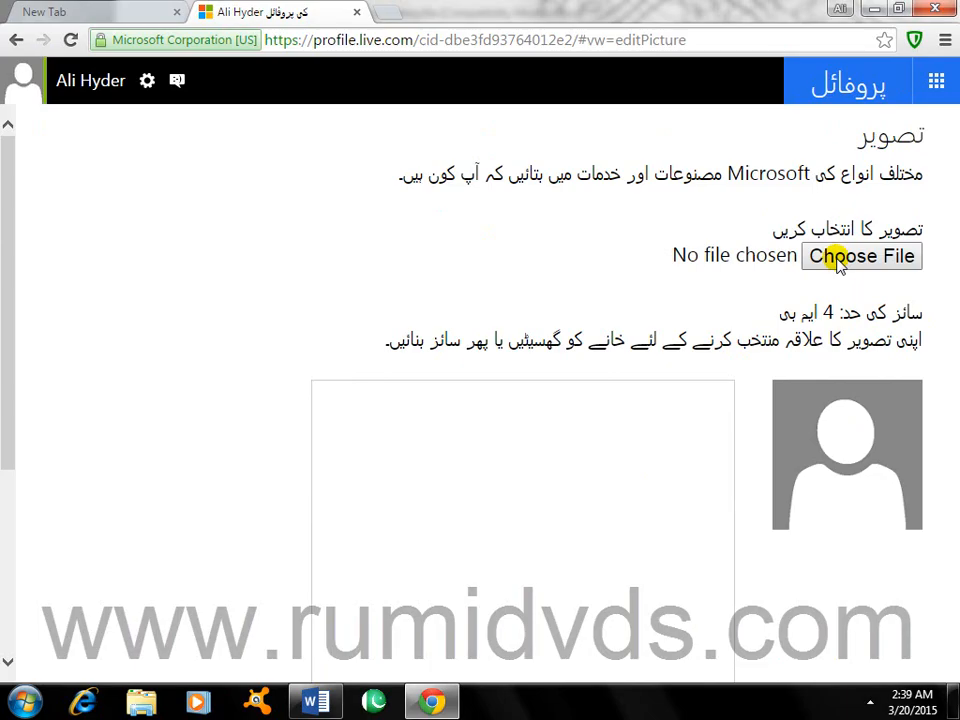
{"action": "left_click", "coordinate": [838, 258]}
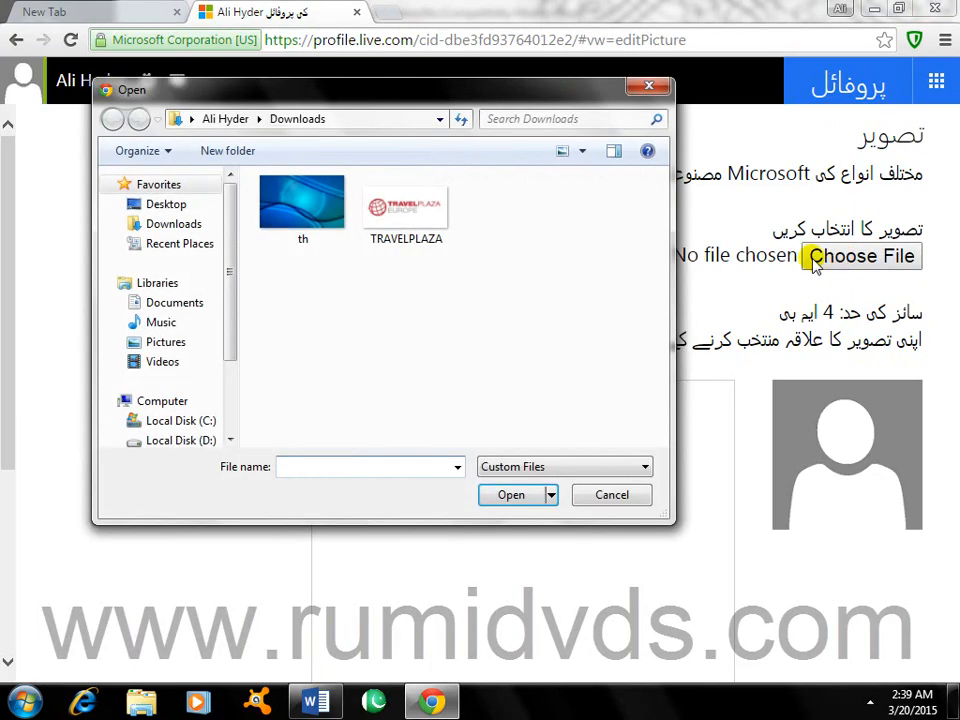
Step: Search Local Disks E:, F:, D: and the Documents library for the picture
{"action": "left_click_drag", "start_coordinate": [495, 92], "coordinate": [558, 84]}
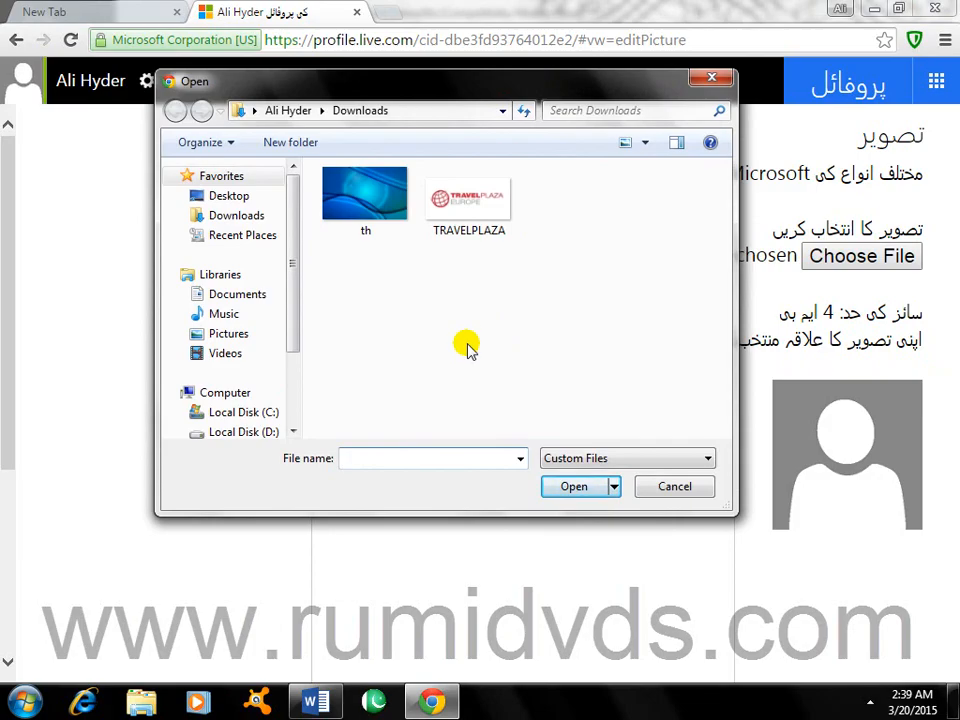
{"action": "mouse_move", "coordinate": [292, 261]}
{"action": "left_mouse_down"}
{"action": "mouse_move", "coordinate": [292, 330]}
{"action": "mouse_move", "coordinate": [279, 322]}
{"action": "left_mouse_up"}
{"action": "left_click", "coordinate": [265, 368]}
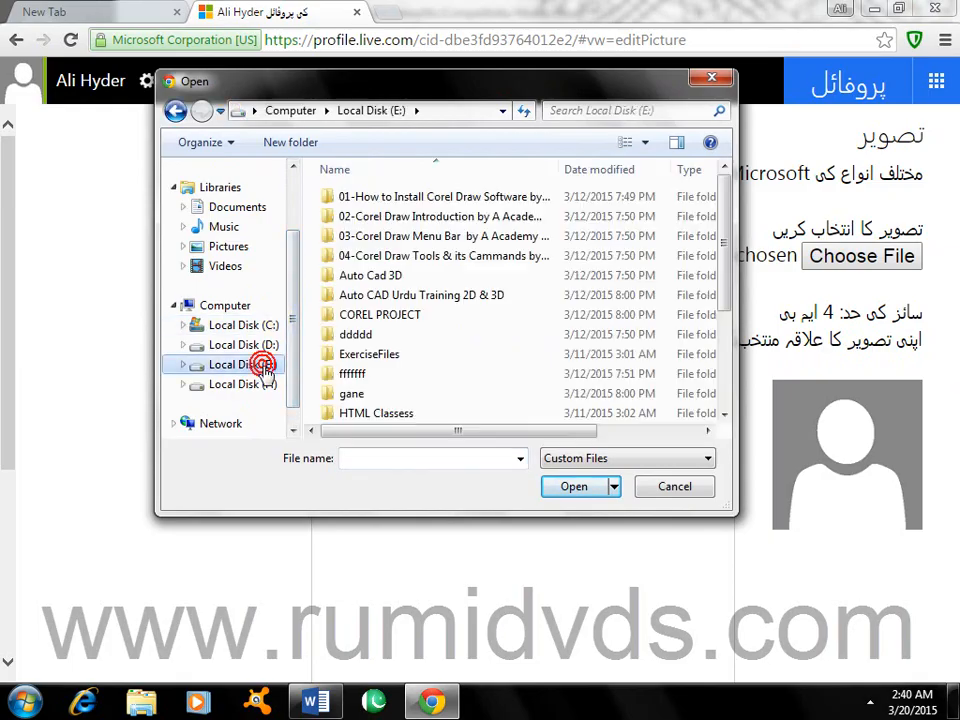
{"action": "left_click", "coordinate": [265, 386]}
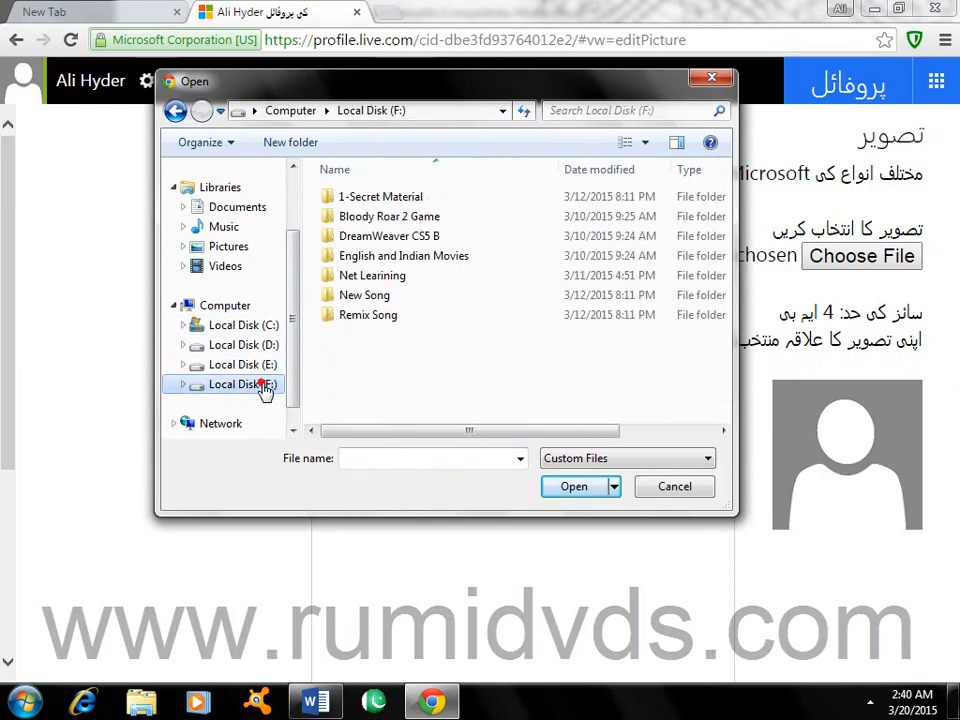
{"action": "left_click", "coordinate": [255, 345]}
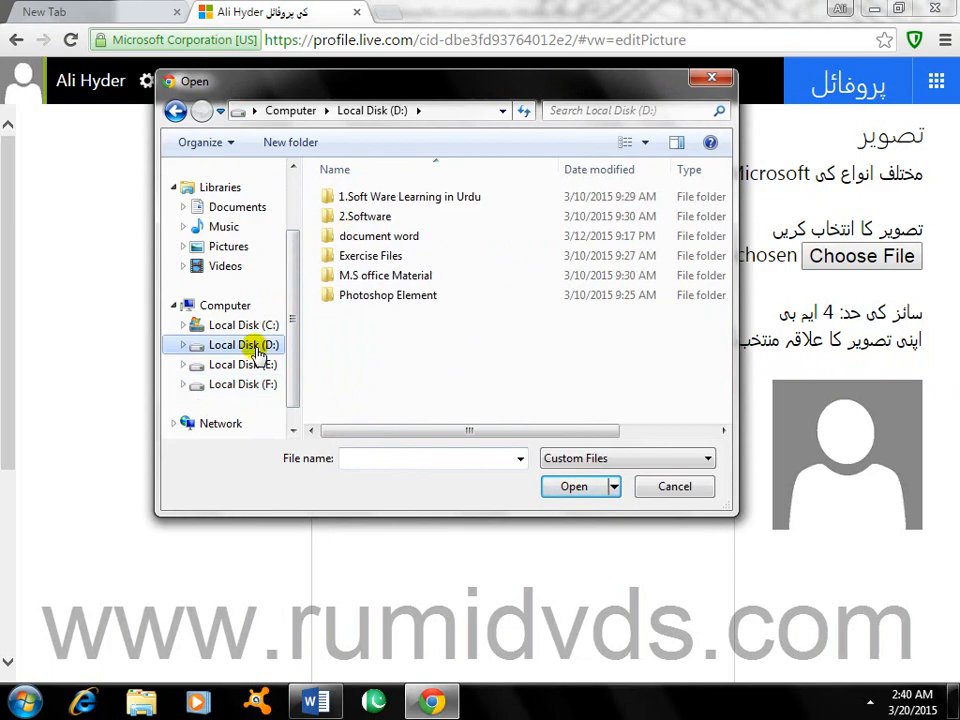
{"action": "left_click", "coordinate": [226, 208]}
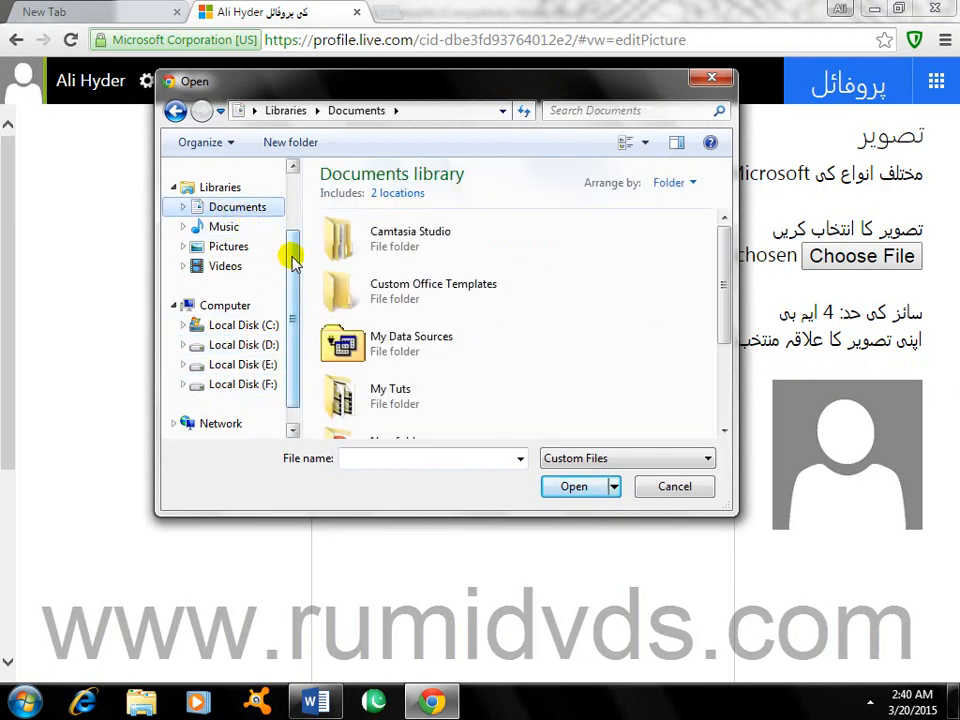
Step: Return to Downloads and load the blue-wave image th.jpg as the new picture
{"action": "left_click", "coordinate": [174, 111]}
{"action": "left_click", "coordinate": [174, 111]}
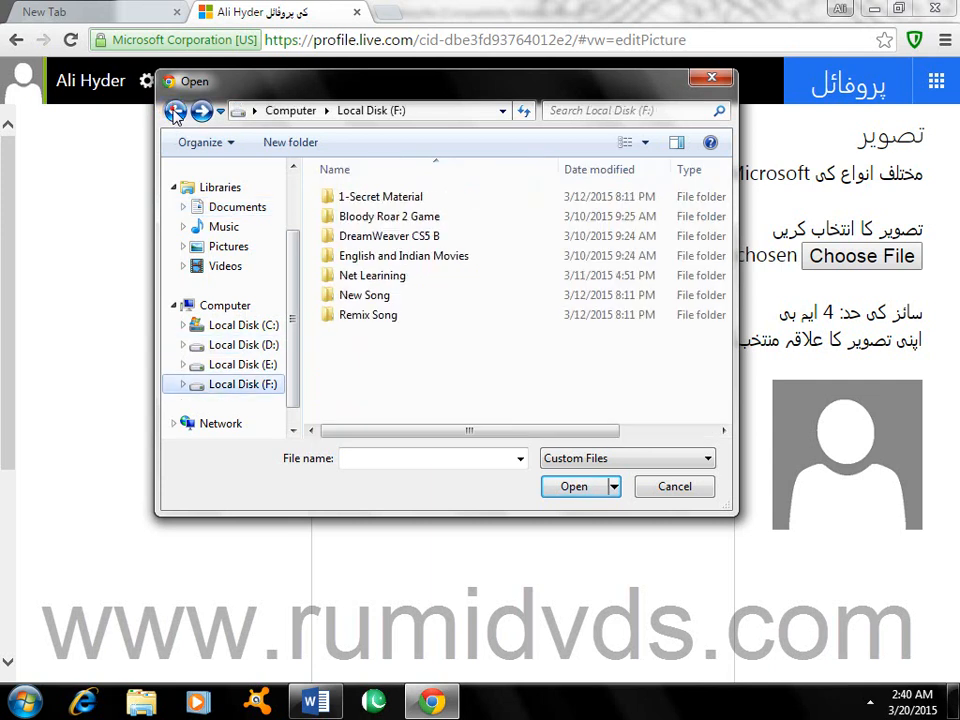
{"action": "left_click", "coordinate": [174, 111]}
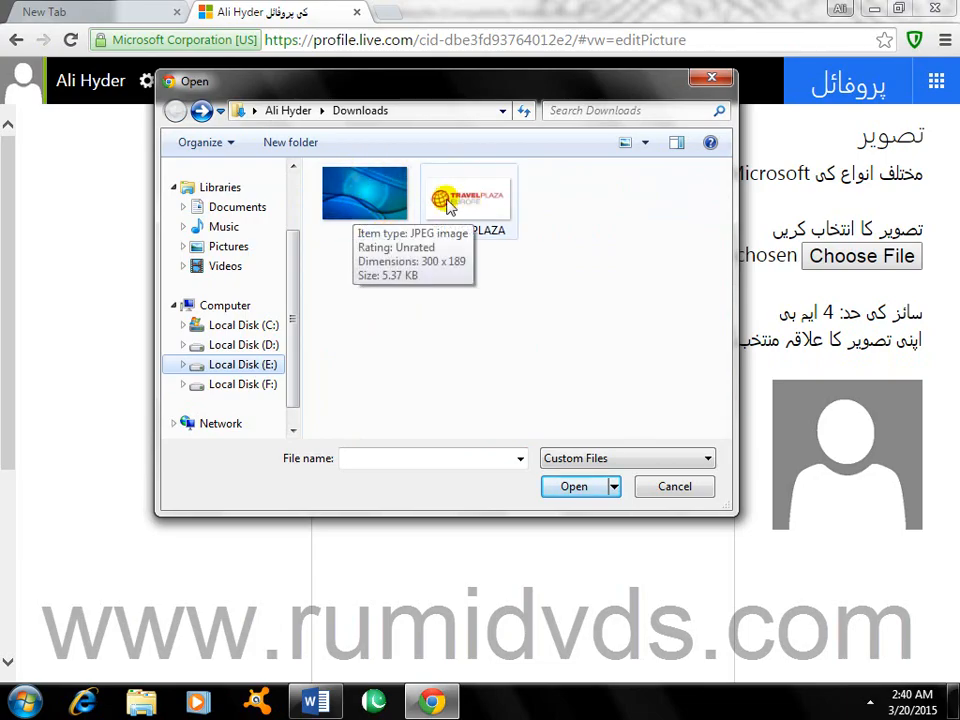
{"action": "left_click", "coordinate": [375, 200]}
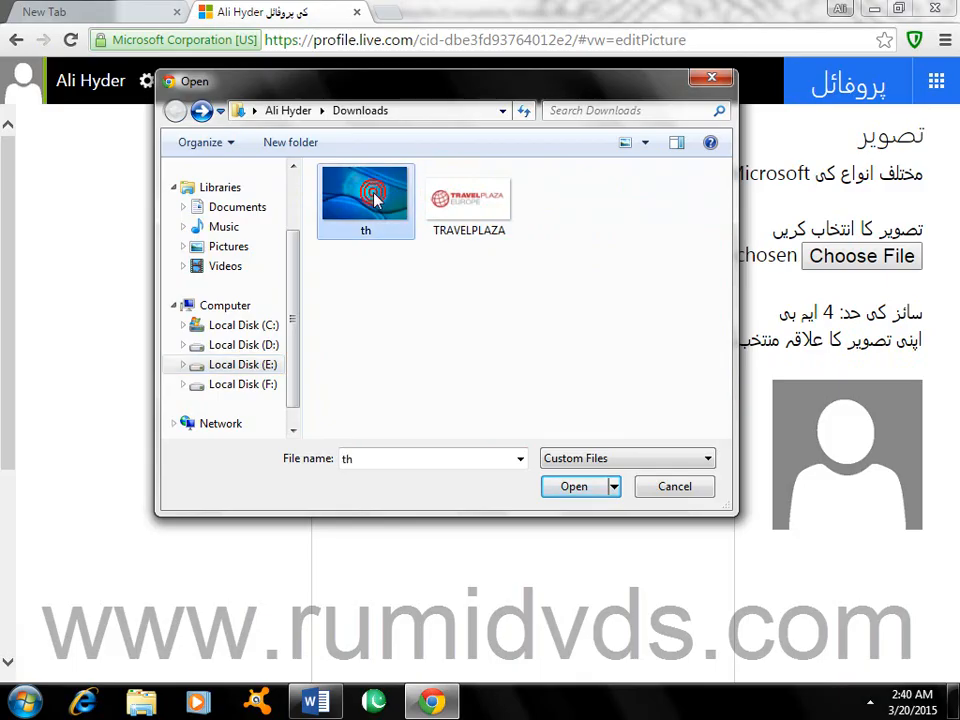
{"action": "left_click", "coordinate": [576, 488]}
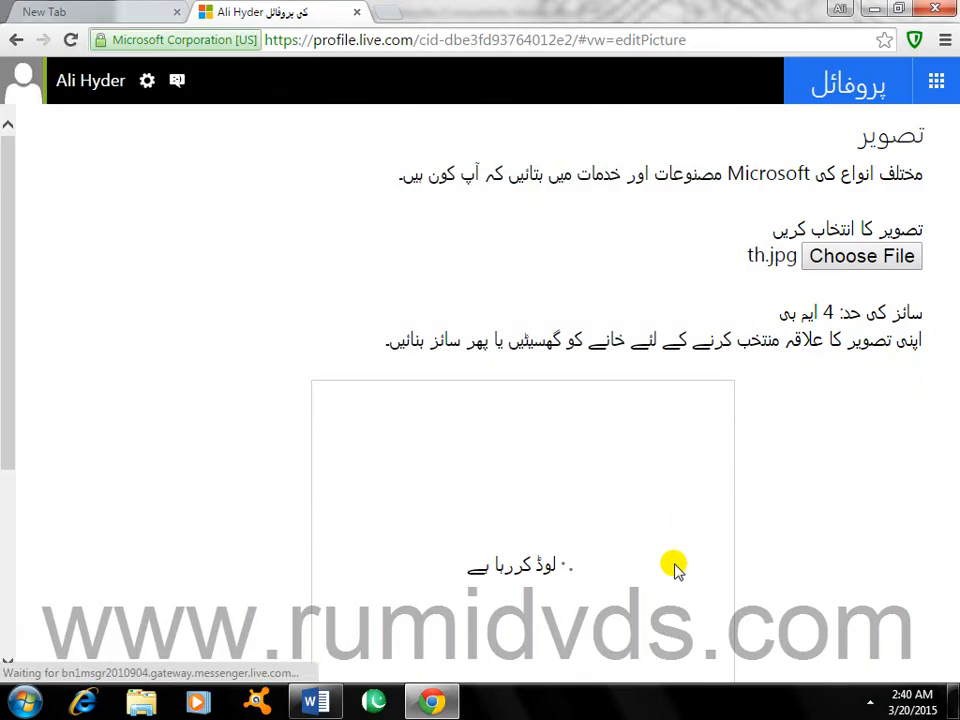
Step: Resize the crop square to frame the blue wave in th.jpg, then save it as the profile photo
{"action": "scroll", "coordinate": [634, 559], "scroll_direction": "down", "scroll_amount": 2}
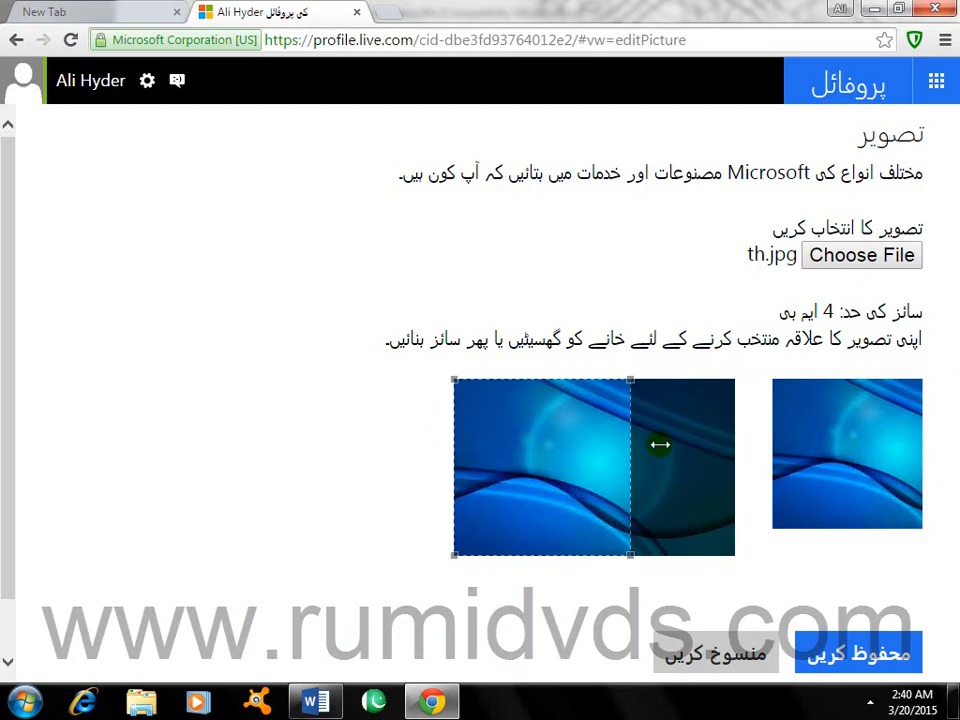
{"action": "left_click_drag", "start_coordinate": [656, 447], "coordinate": [585, 453]}
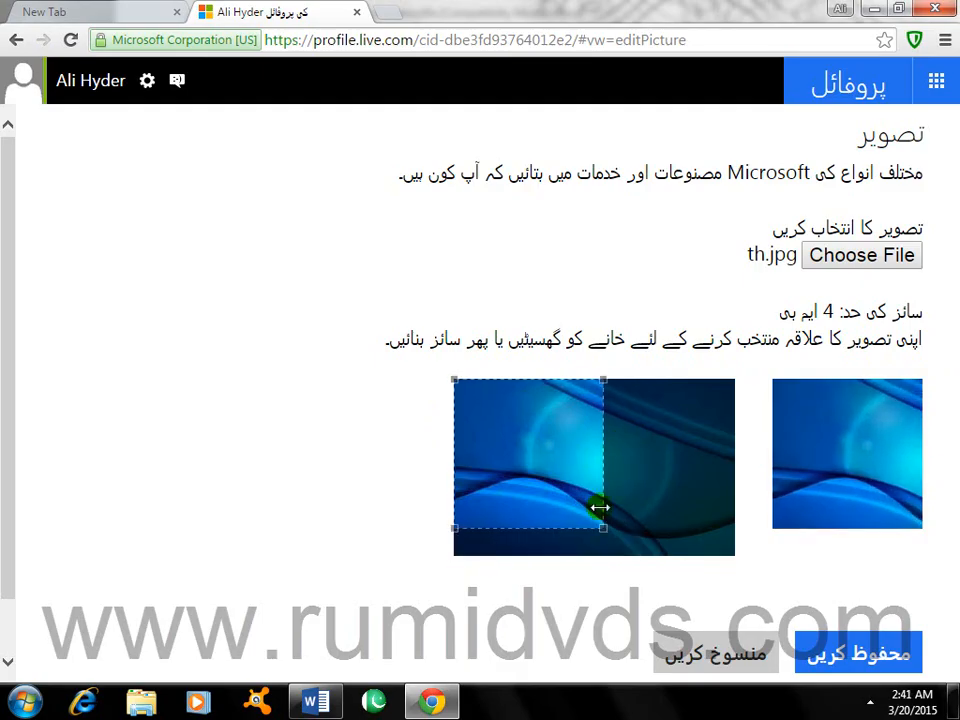
{"action": "left_click_drag", "start_coordinate": [605, 529], "coordinate": [575, 480]}
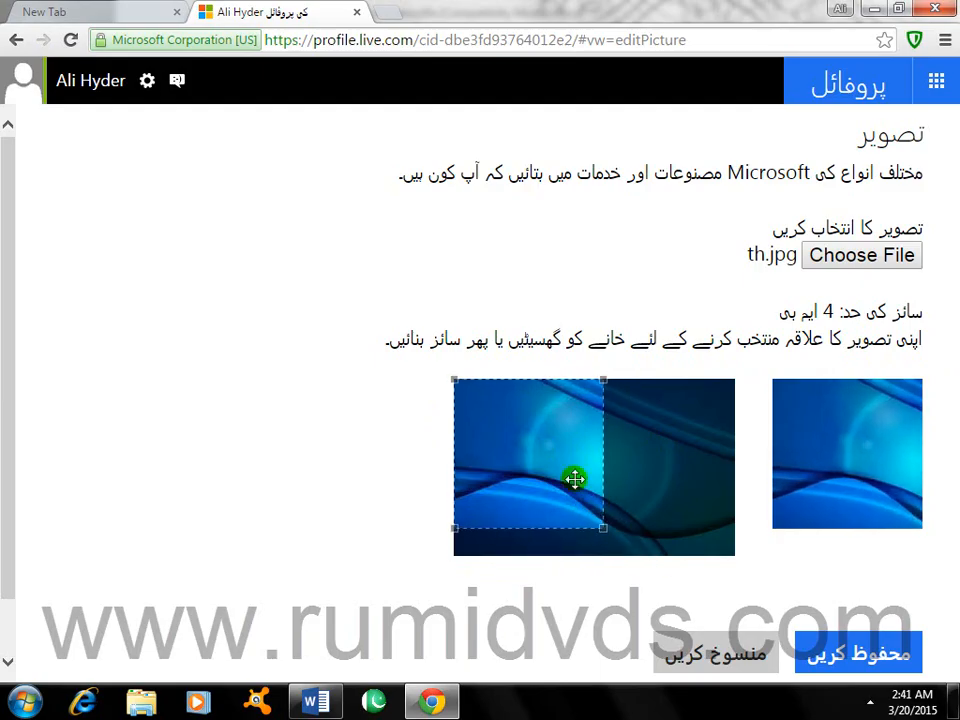
{"action": "mouse_move", "coordinate": [603, 520]}
{"action": "left_mouse_down"}
{"action": "mouse_move", "coordinate": [634, 527]}
{"action": "mouse_move", "coordinate": [617, 520]}
{"action": "left_mouse_up"}
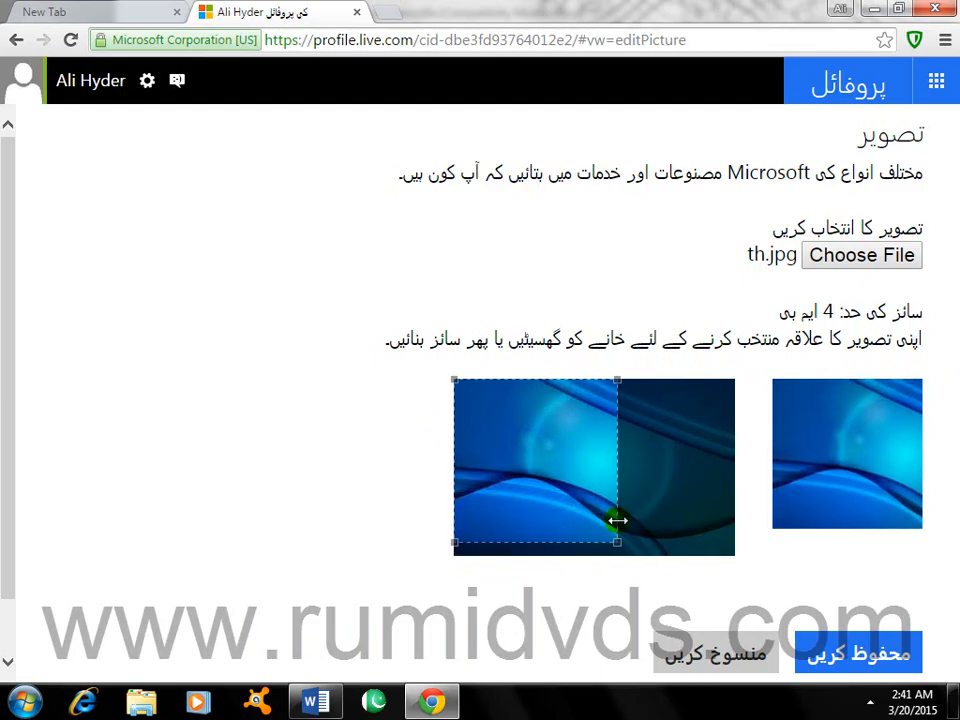
{"action": "scroll", "coordinate": [686, 528], "scroll_direction": "down", "scroll_amount": 1}
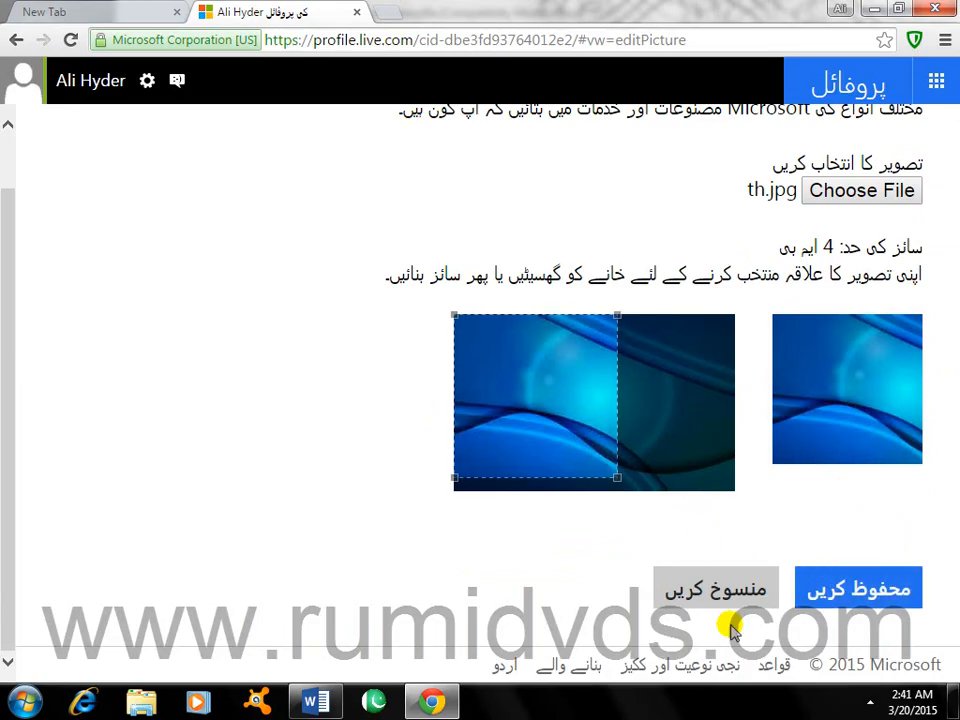
{"action": "left_click", "coordinate": [856, 594]}
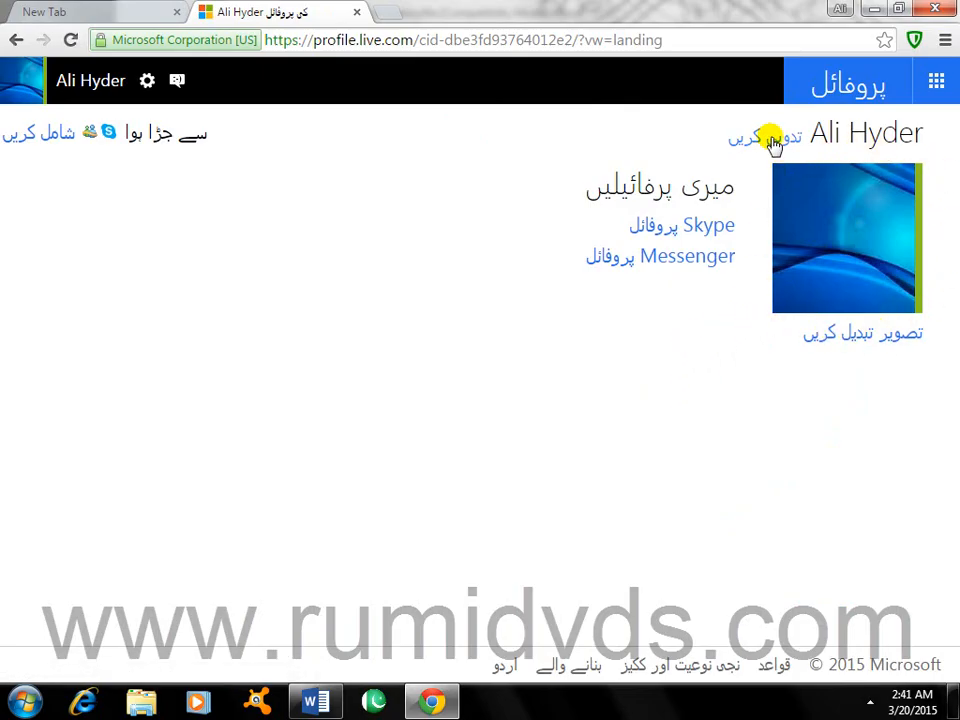
{"action": "left_click", "coordinate": [318, 704]}
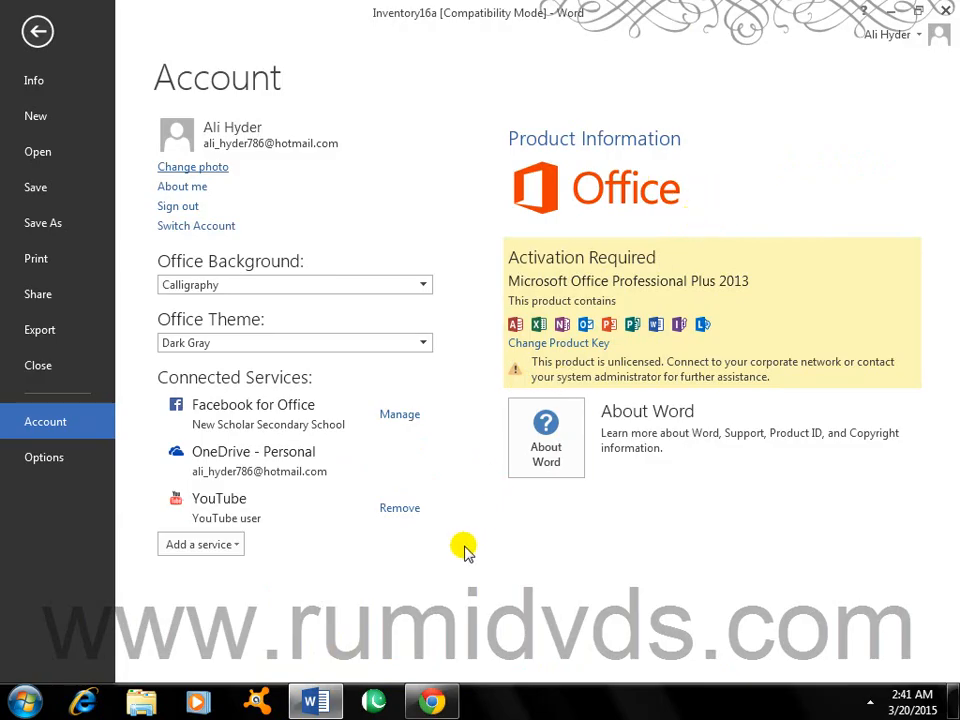
{"action": "left_click", "coordinate": [434, 706]}
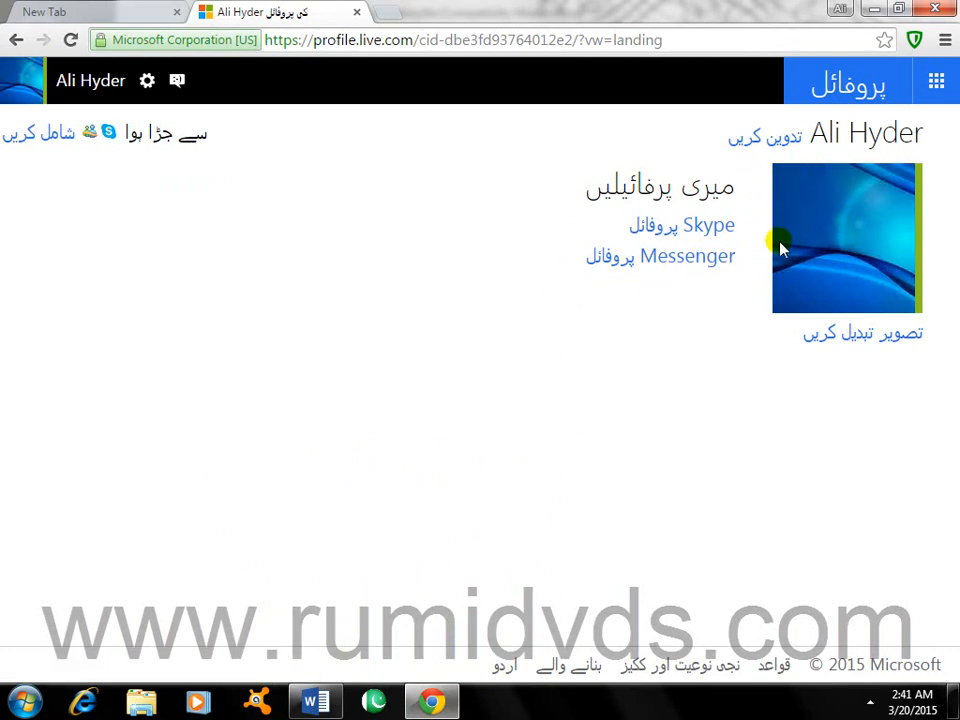
{"action": "left_click", "coordinate": [815, 334]}
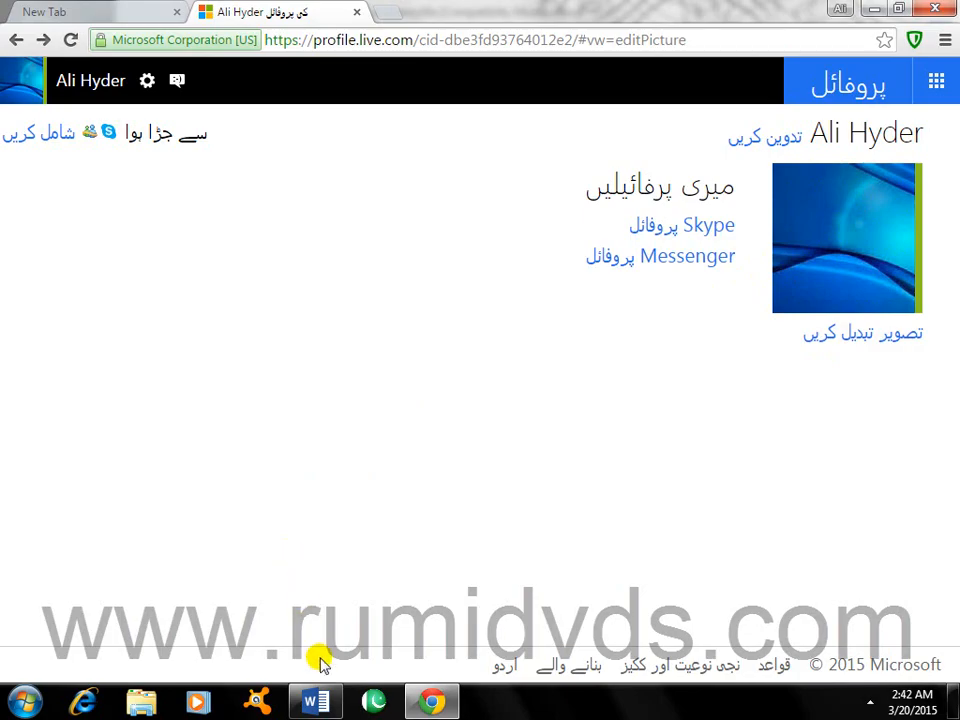
Step: Check the blue-wave photo on Word's Account page, then go back to the document
{"action": "left_click", "coordinate": [318, 705]}
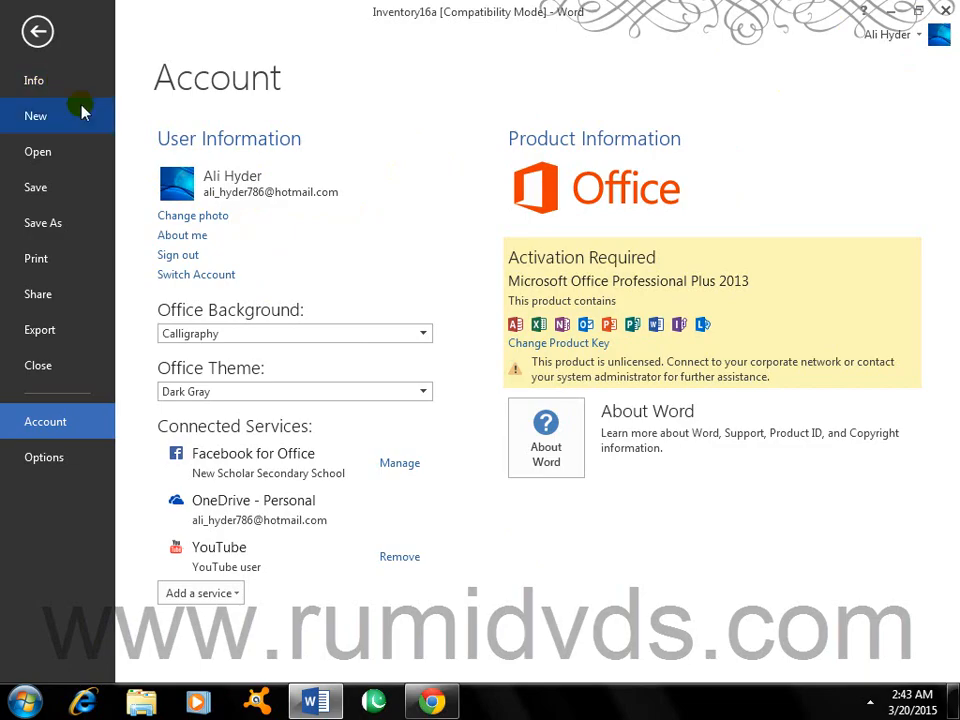
{"action": "left_click", "coordinate": [38, 33]}
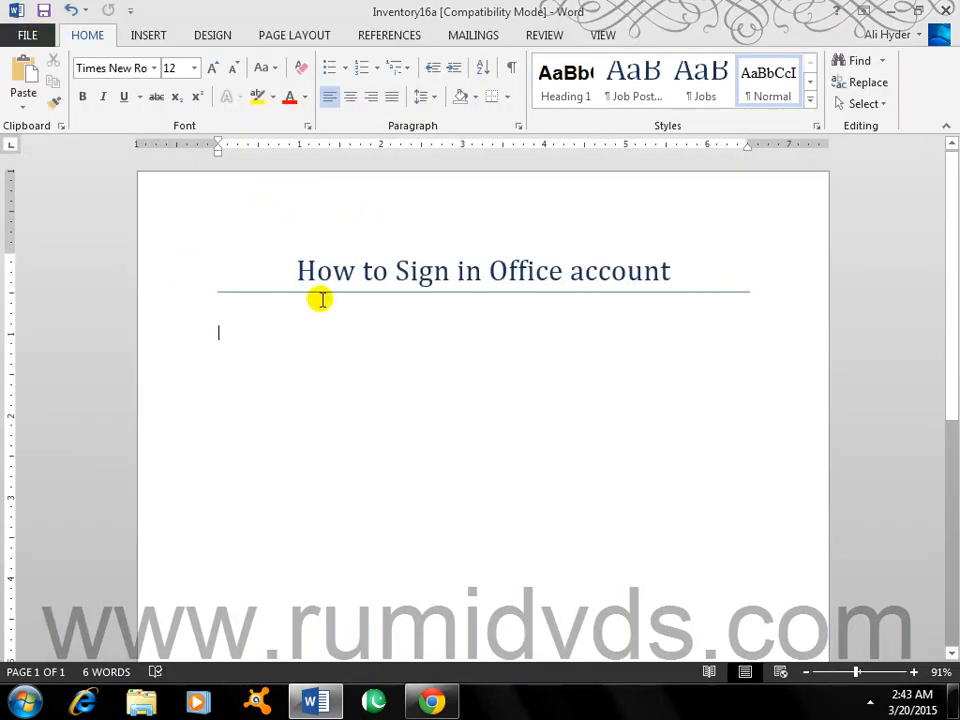